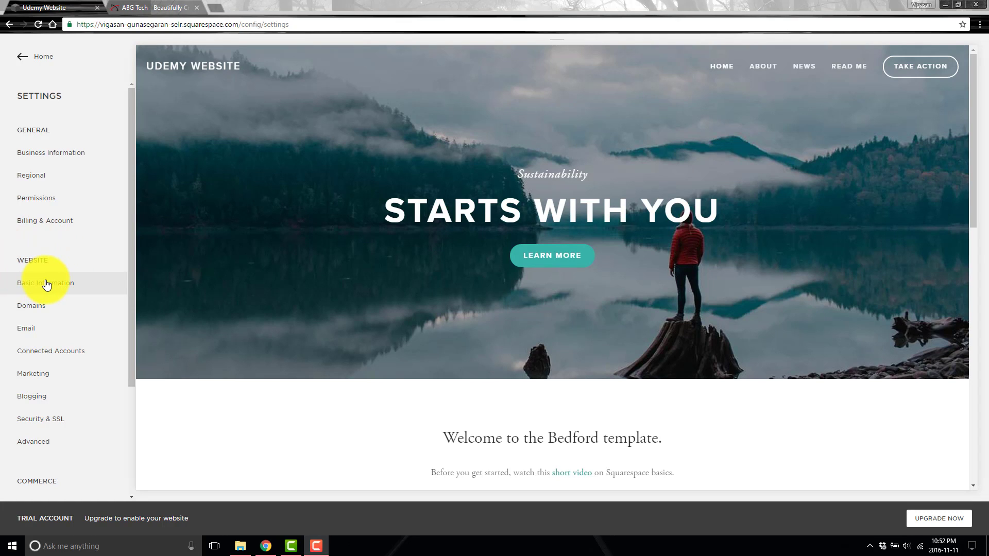
- Open Basic Information and confirm the Site Type dropdown stays on Business
click(54, 289)
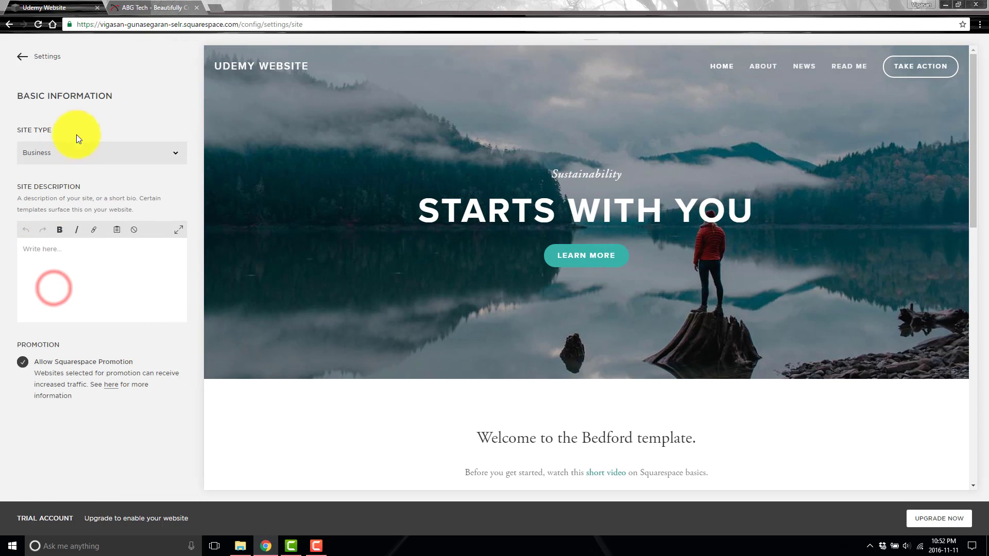
click(50, 161)
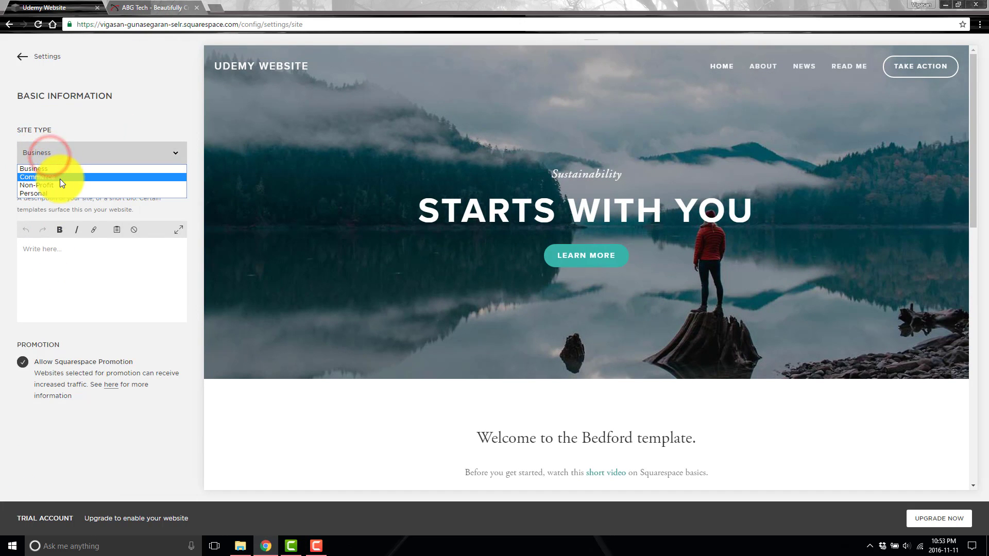
click(101, 115)
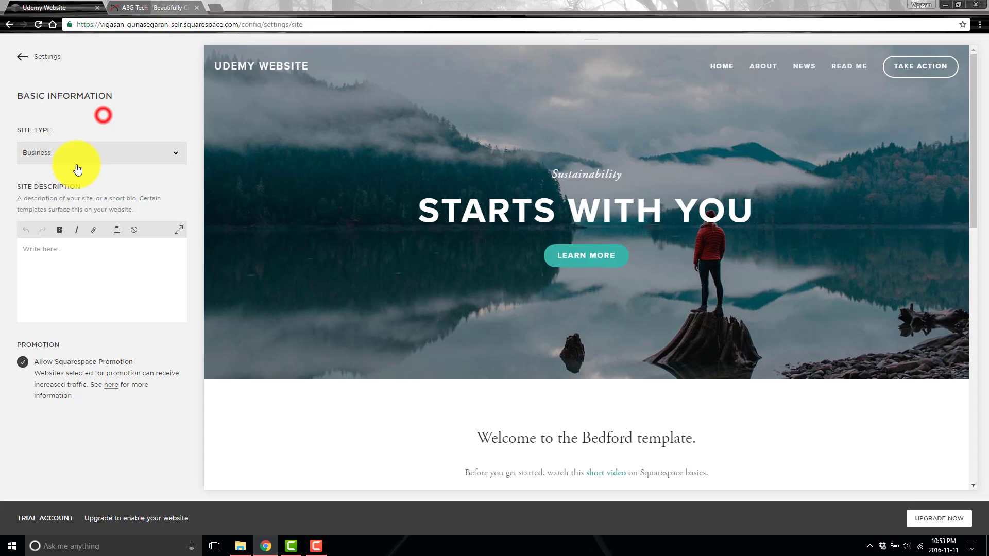
click(94, 156)
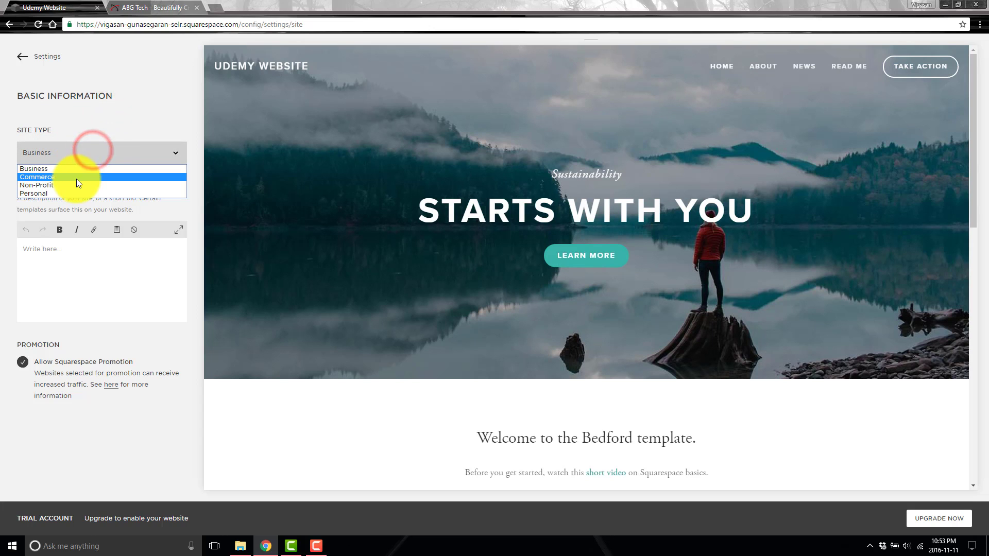
click(119, 127)
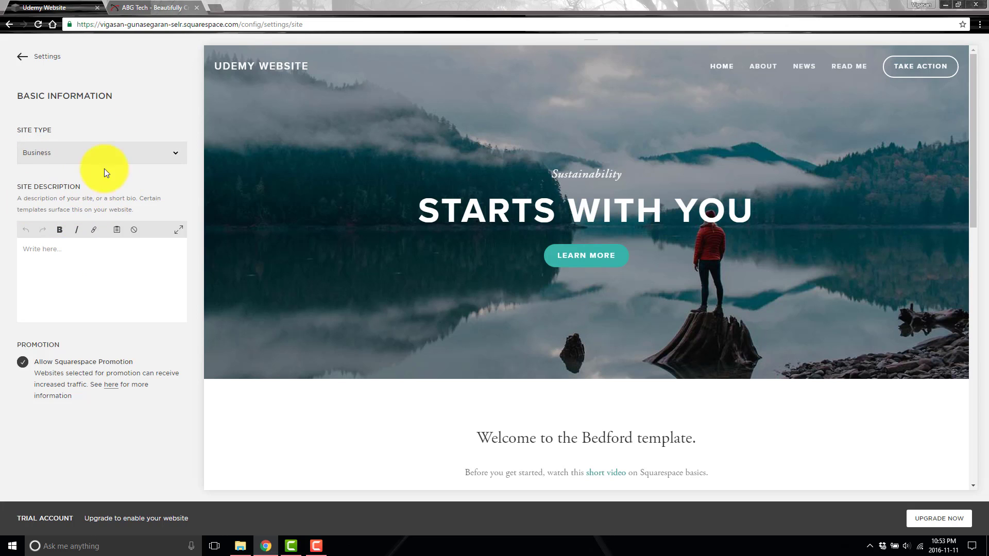
- Copy the About Us paragraph from the ABG Tech page and paste it into Site Description
click(150, 8)
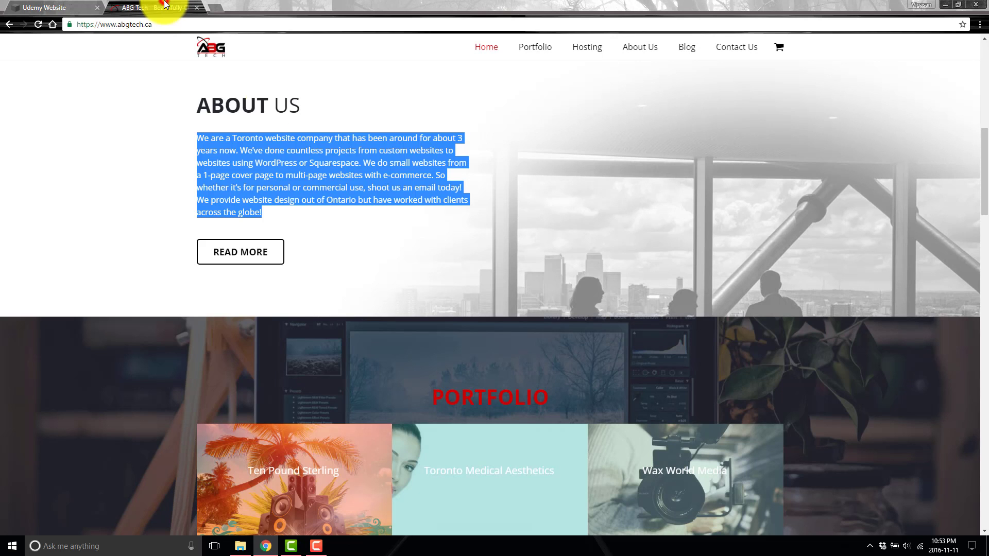
drag(271, 210, 194, 138)
key(ctrl+c)
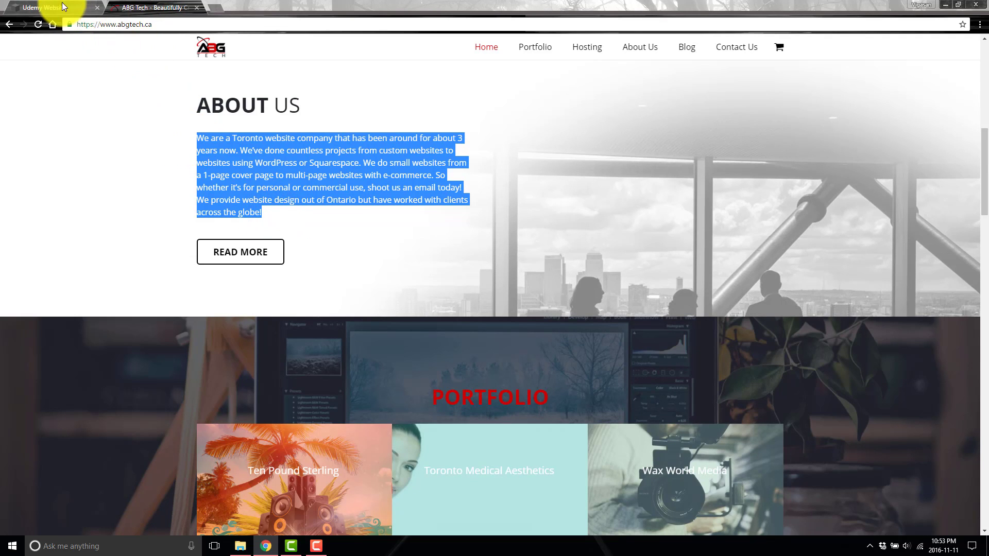
click(62, 5)
click(113, 267)
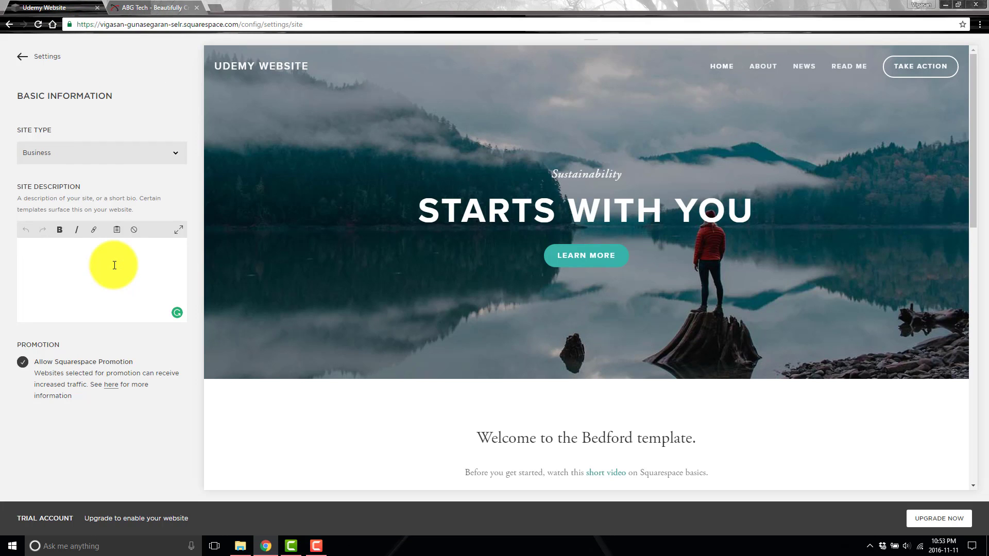
text(We are a Toronto website company that has been around for about 3 years now. We've done countless projects from custom websites to websites using WordPress or Squarespace. We do small websites from a 1-page cover page to multi-page websites with e-commerce. So whether it's for personal or commercial use, drop us an email today! We provide website design out of Ontario but have worked with clients across the globe!)
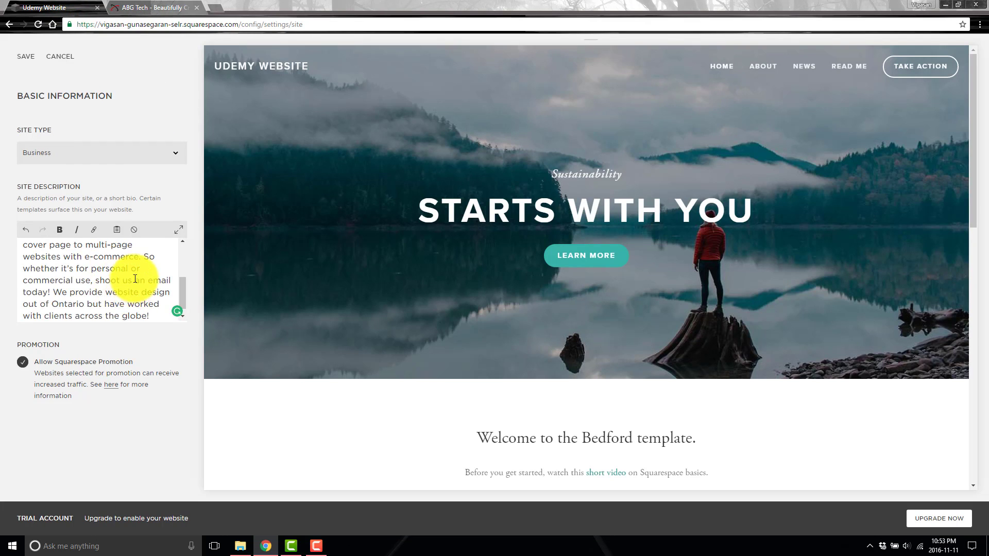
scroll(137, 278, up, 5)
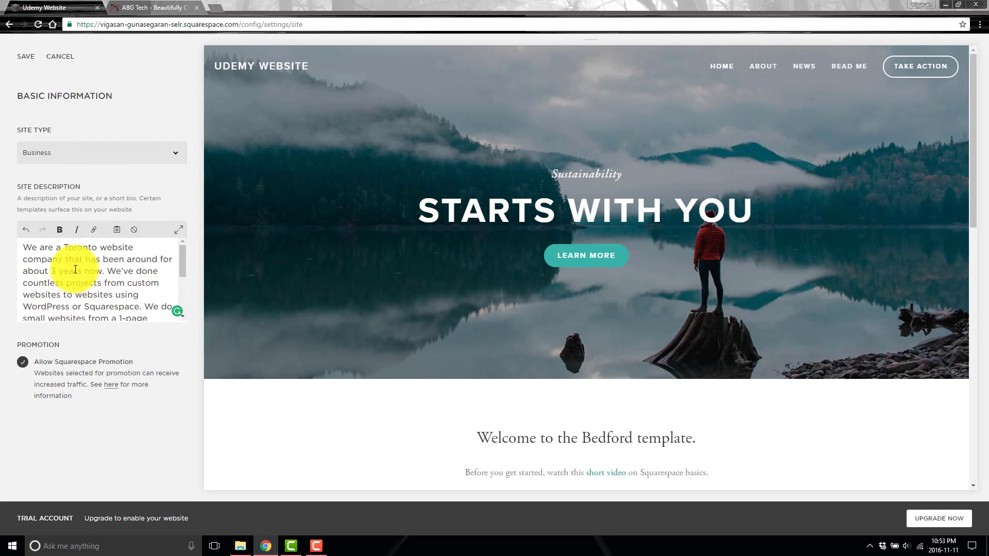
click(132, 4)
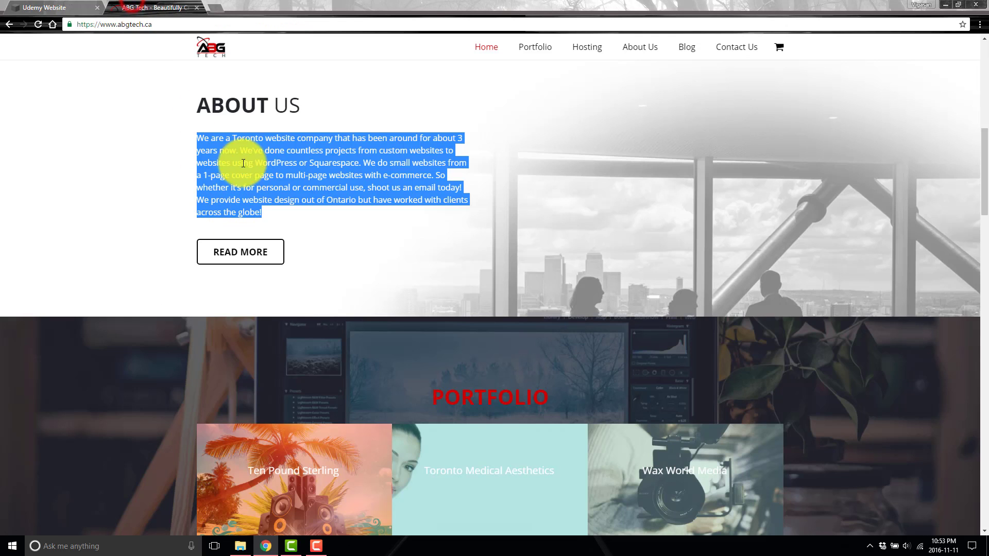
click(15, 6)
click(101, 247)
- Clear Site Description and insert the About Us paragraph using Paste as Plain Text
click(155, 8)
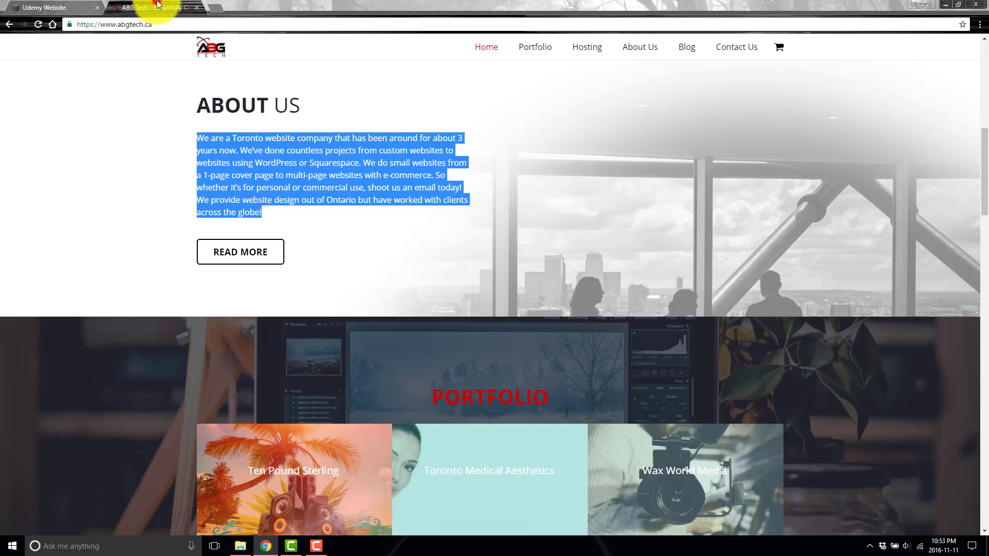
click(218, 124)
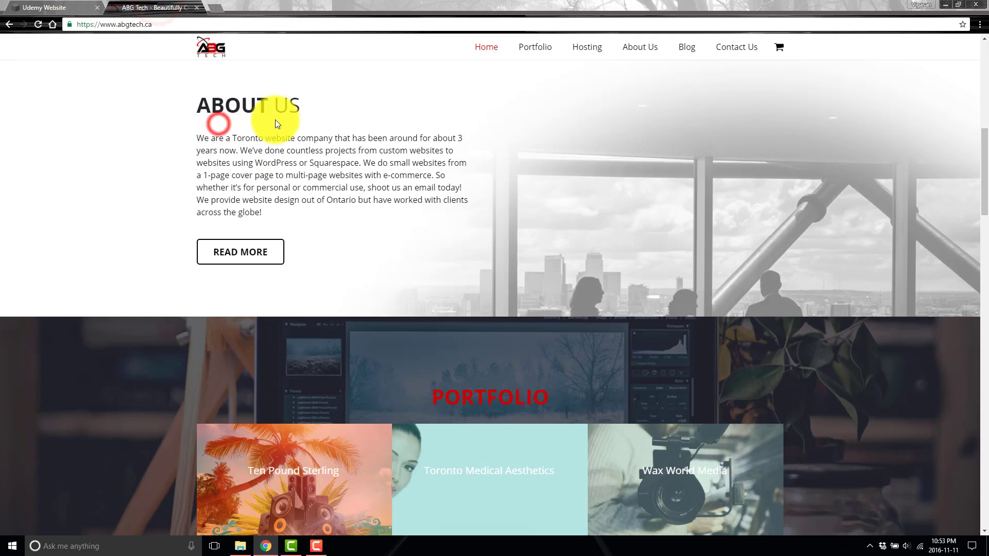
click(54, 9)
click(127, 285)
key(ctrl+a)
key(BackSpace)
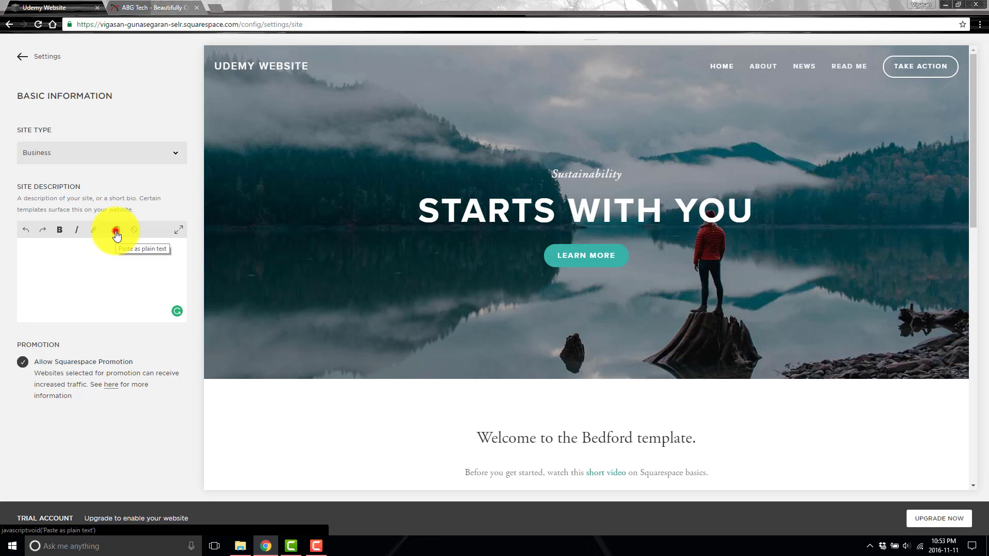
click(116, 233)
key(ctrl+v)
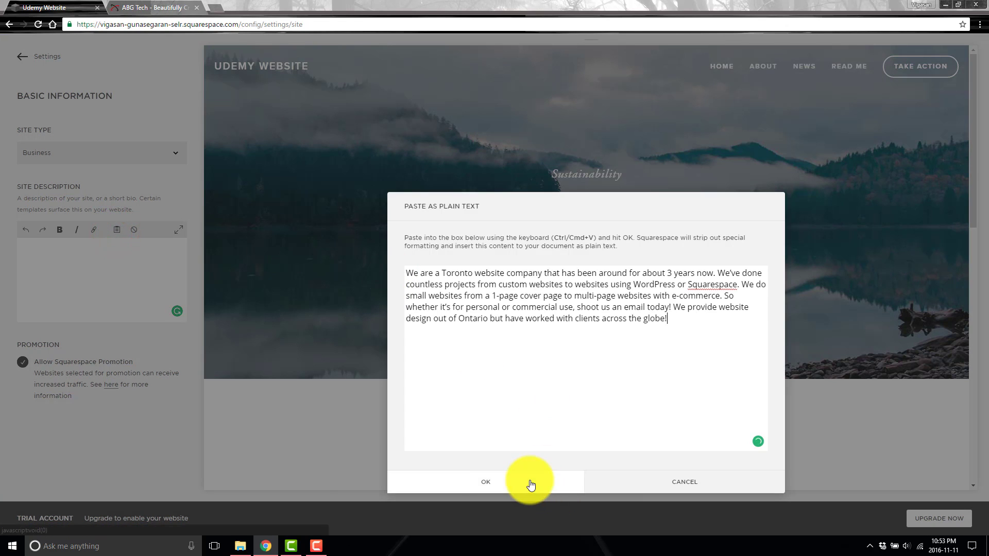
click(530, 484)
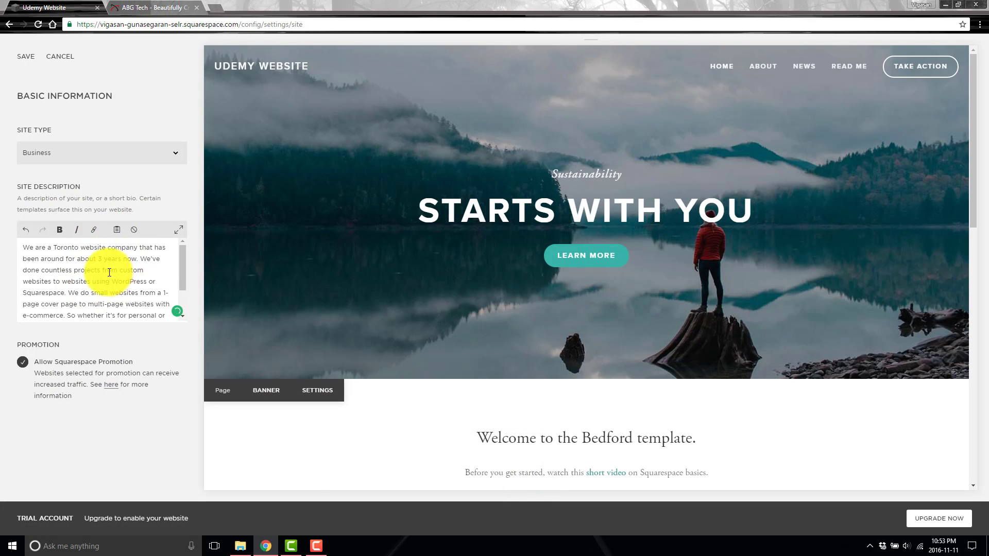
scroll(108, 271, down, 1)
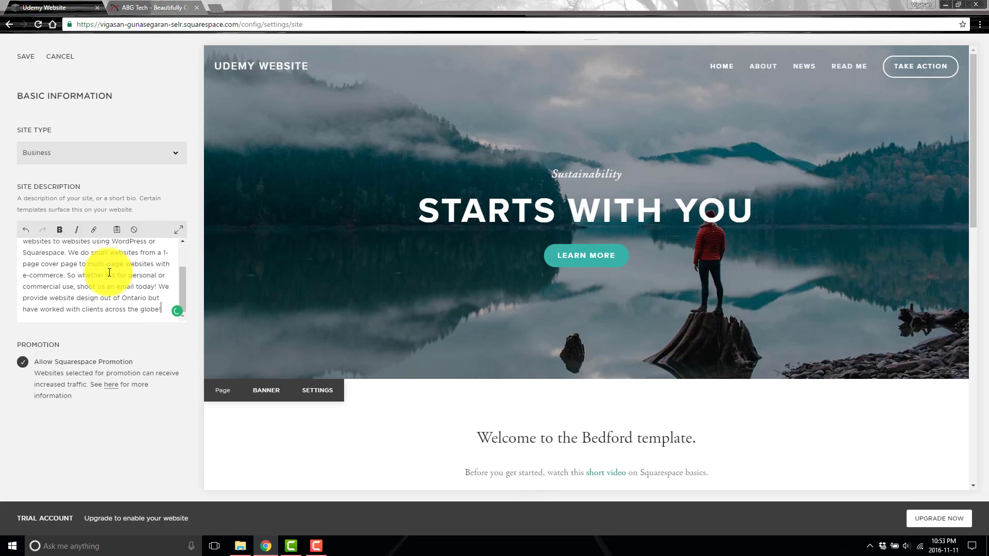
click(105, 395)
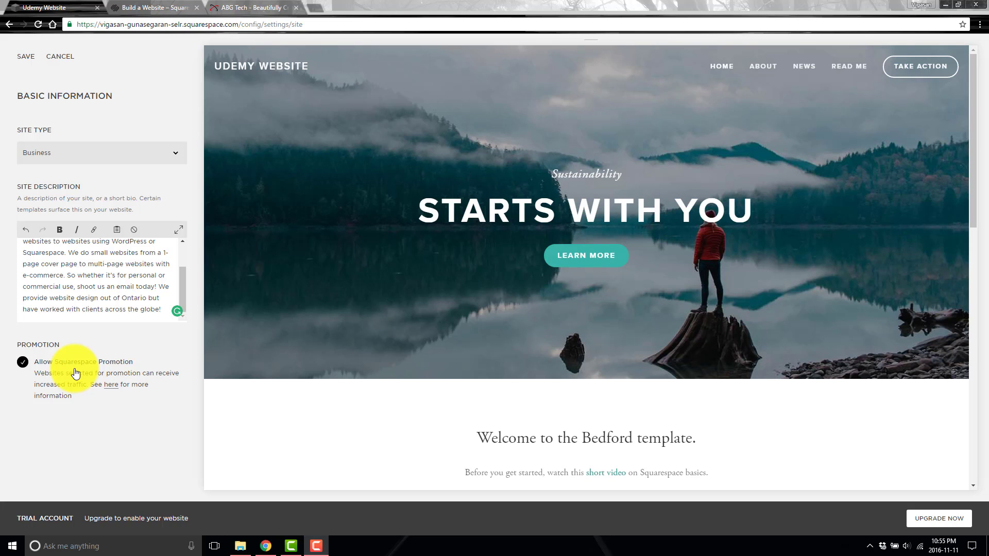
click(142, 6)
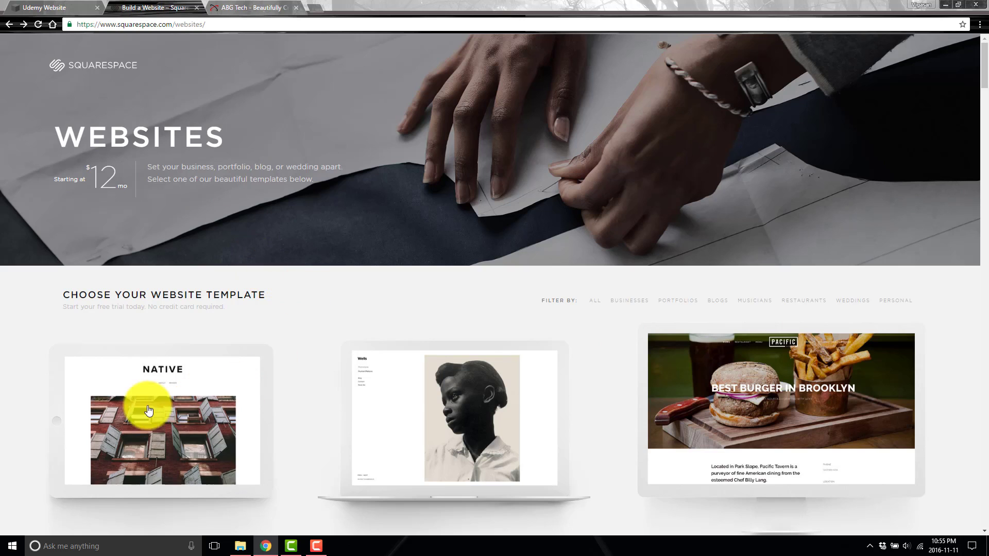
click(822, 410)
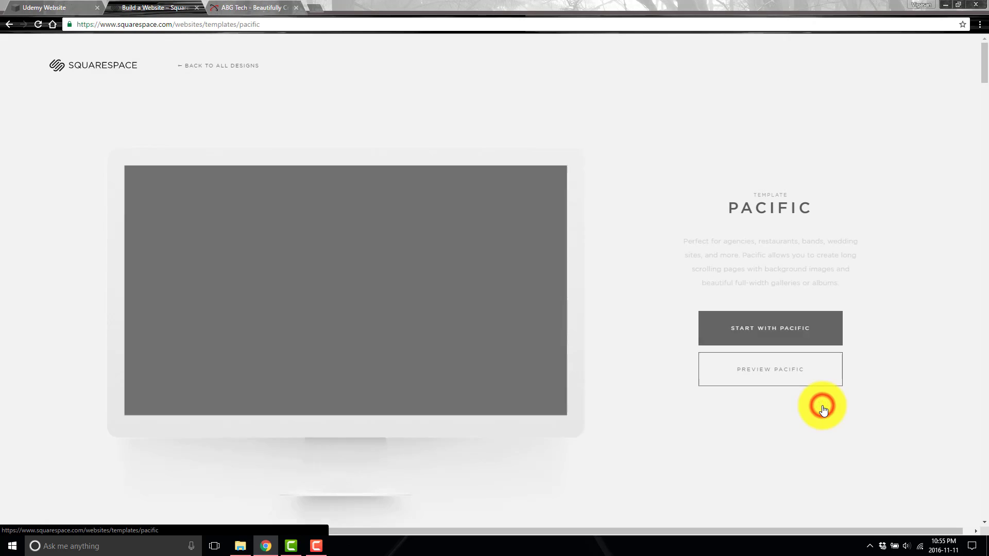
scroll(637, 335, down, 4)
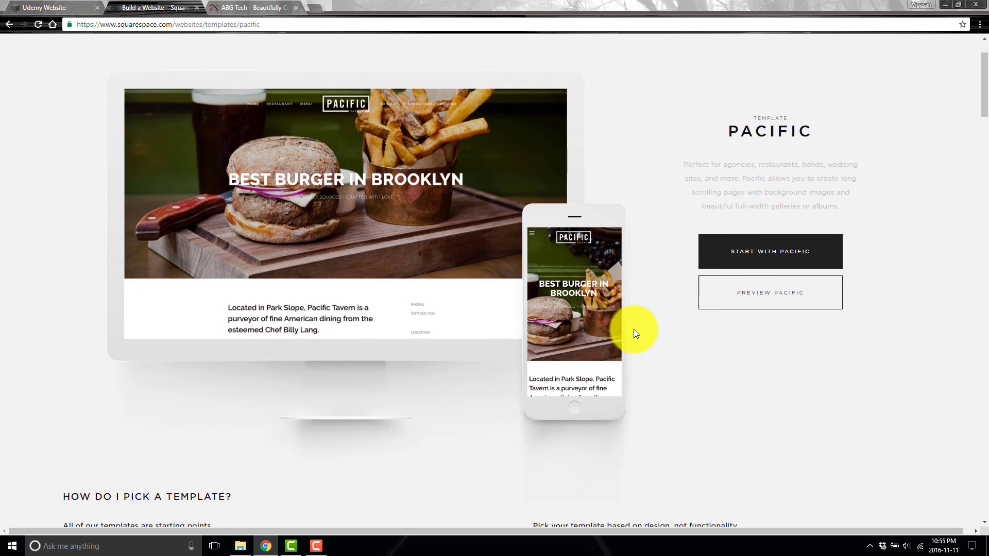
scroll(667, 278, down, 6)
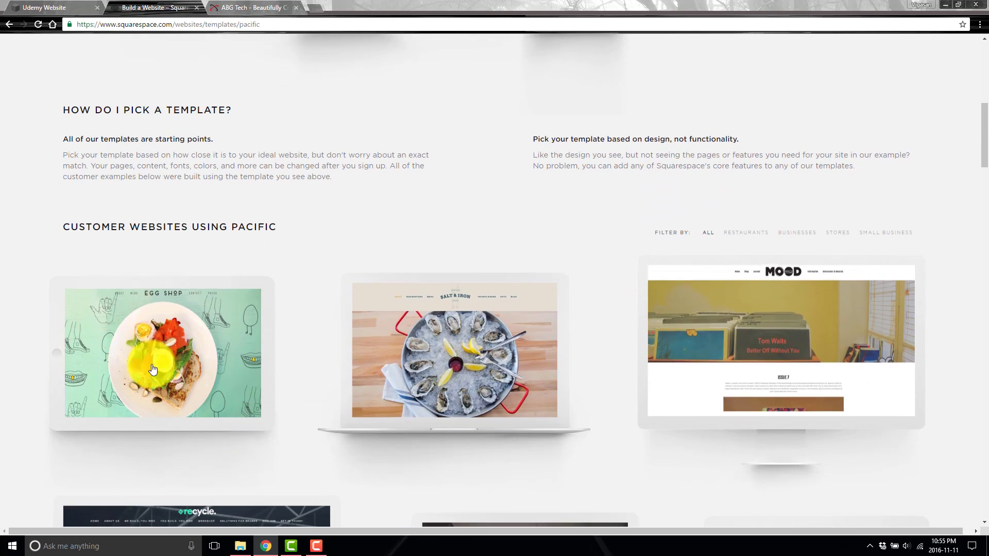
scroll(700, 308, down, 2)
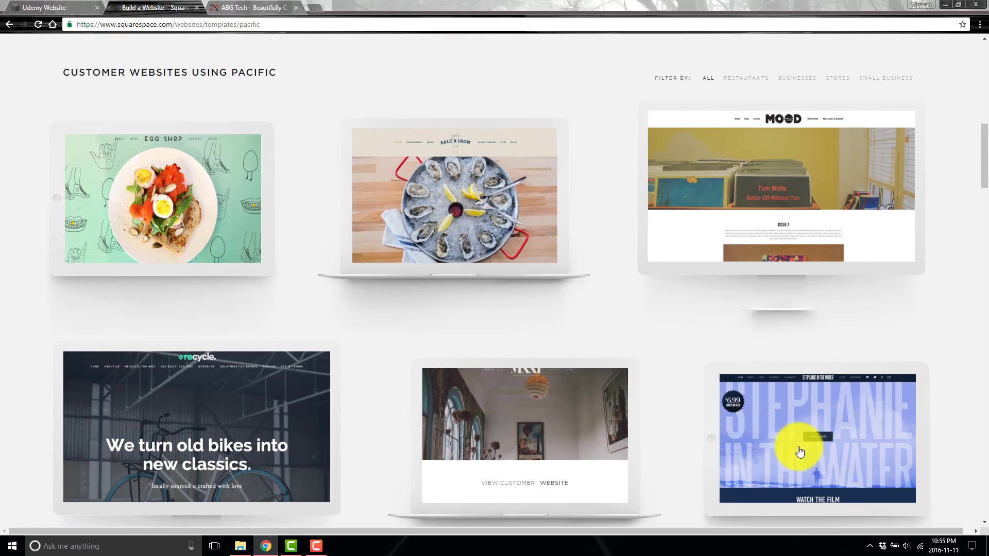
scroll(834, 230, up, 6)
scroll(828, 230, up, 6)
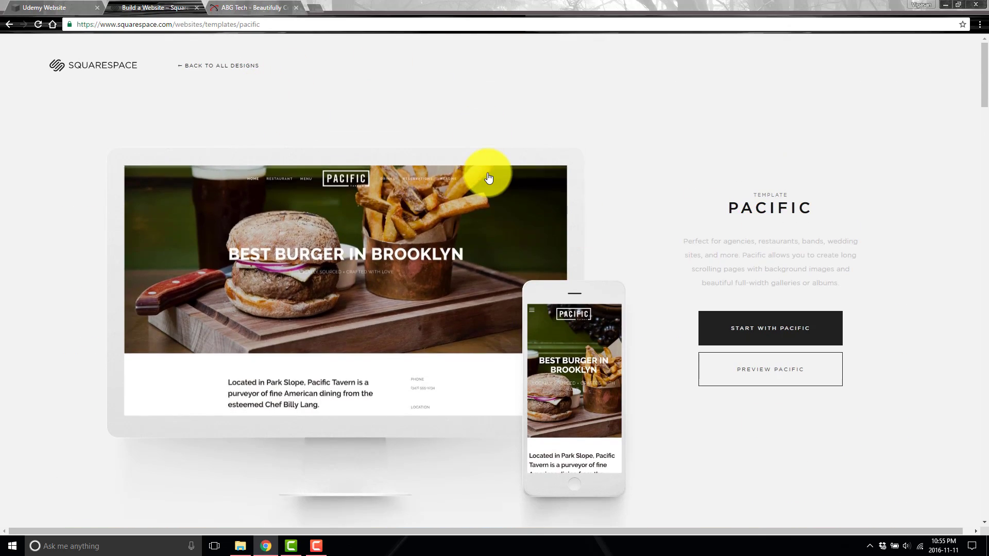
scroll(486, 175, down, 17)
scroll(489, 325, down, 7)
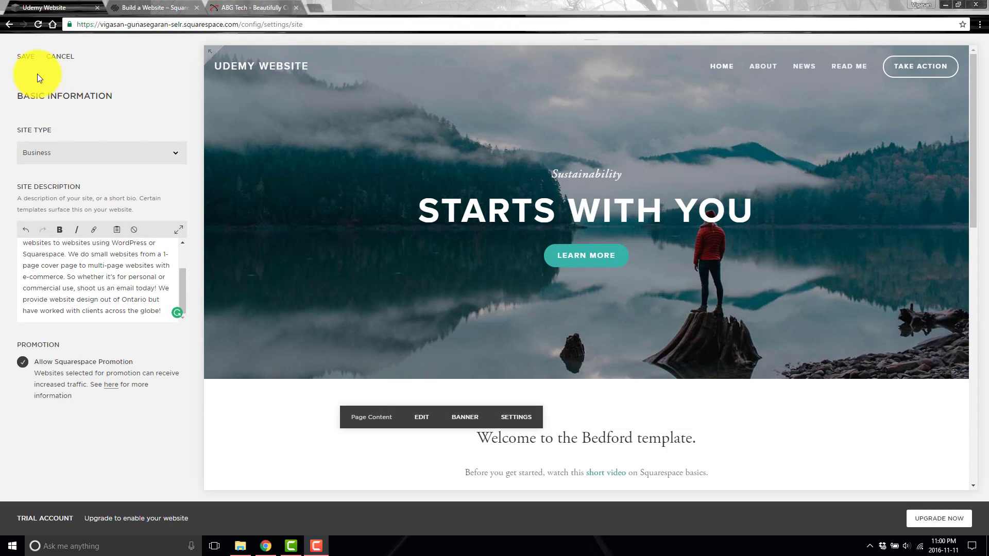
- Save the site description and go to the Website > Domains settings
click(23, 57)
click(21, 58)
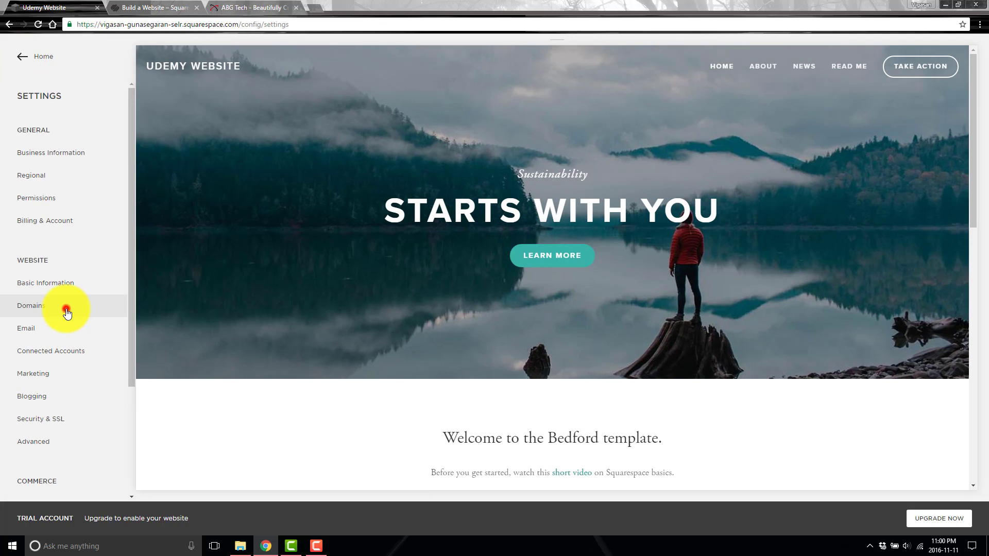
click(67, 309)
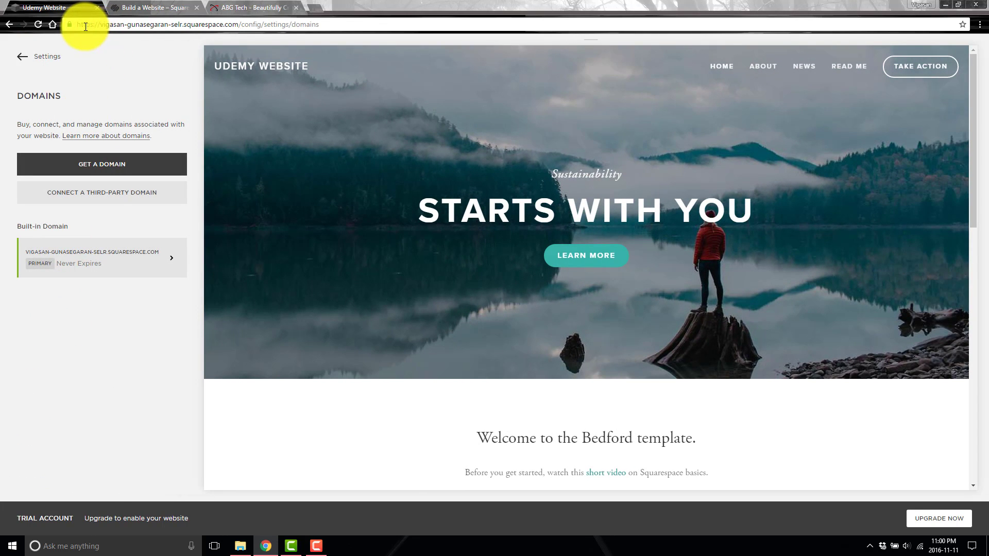
click(80, 26)
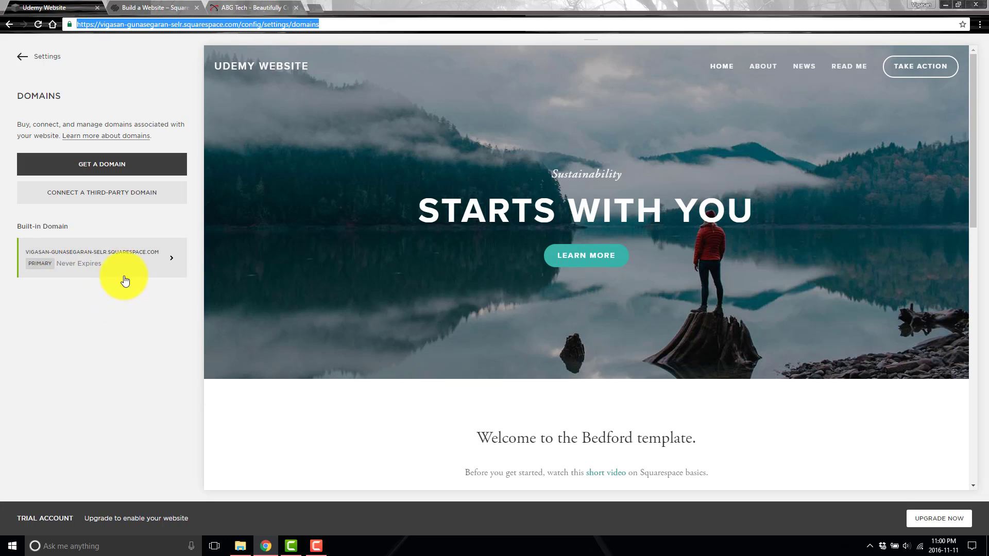
- Search domains for sale for 'abgtech.ca', then delete its last character
click(132, 164)
click(108, 91)
text(a)
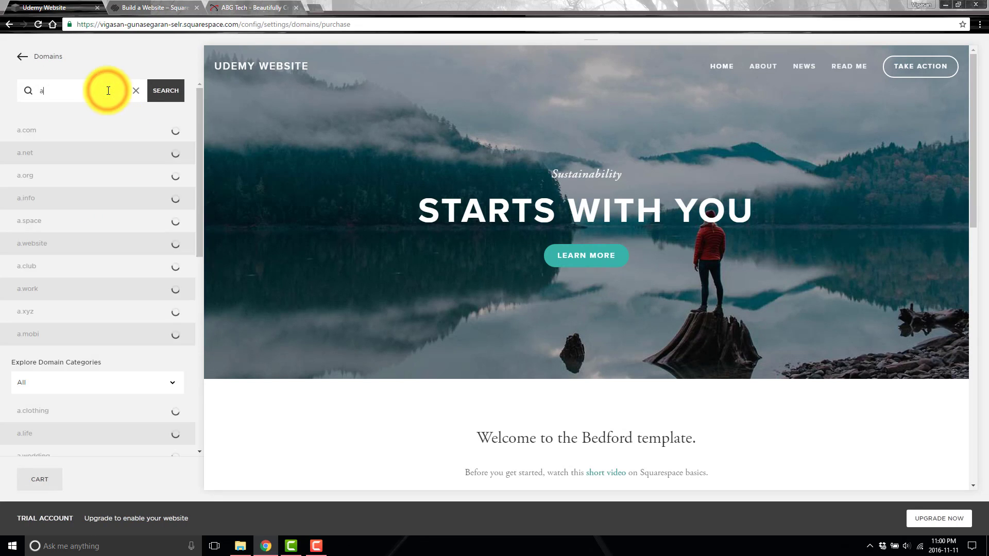
text(bgtech.ca)
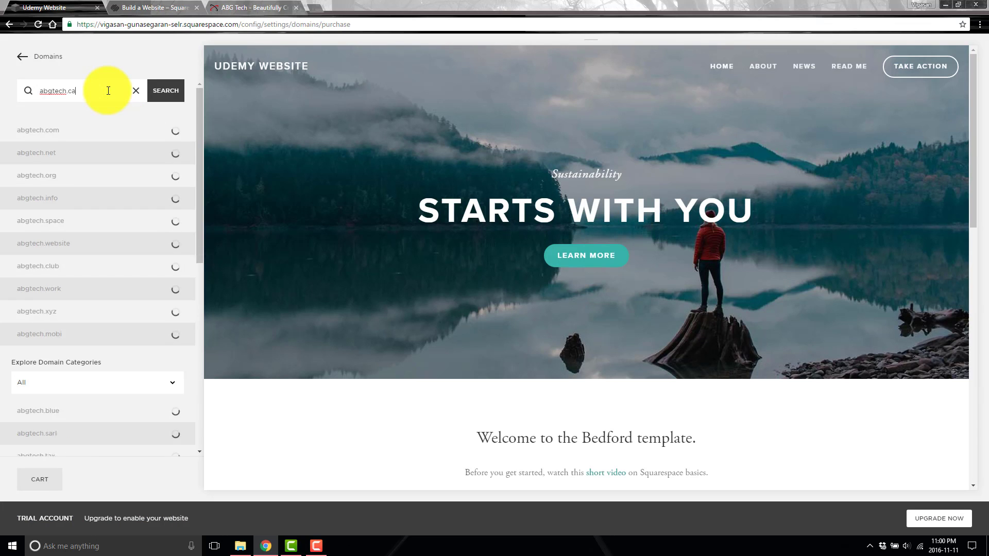
key(BackSpace)
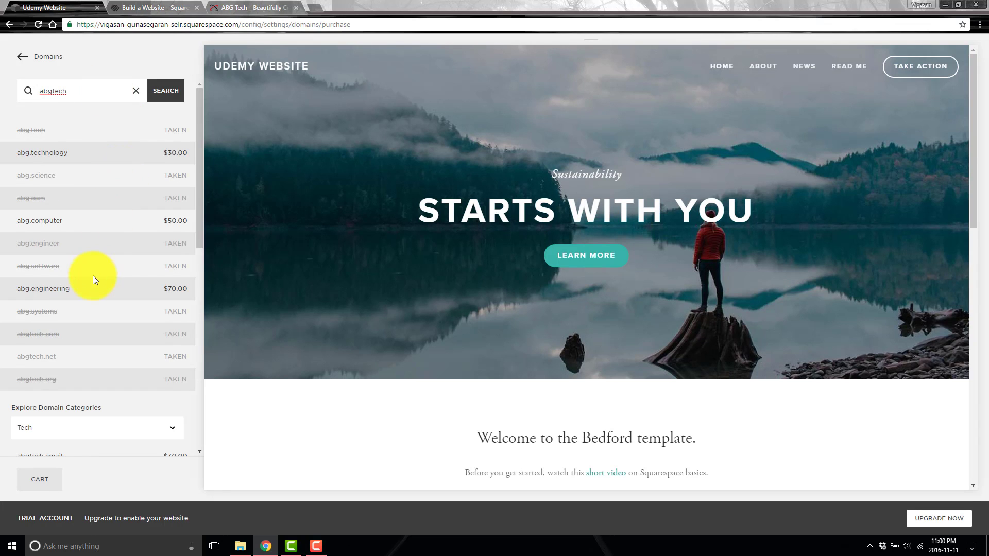
- Browse the Tech extension results priced $20–$70, then return to Domains settings
scroll(93, 280, down, 2)
scroll(122, 294, up, 2)
scroll(172, 221, down, 4)
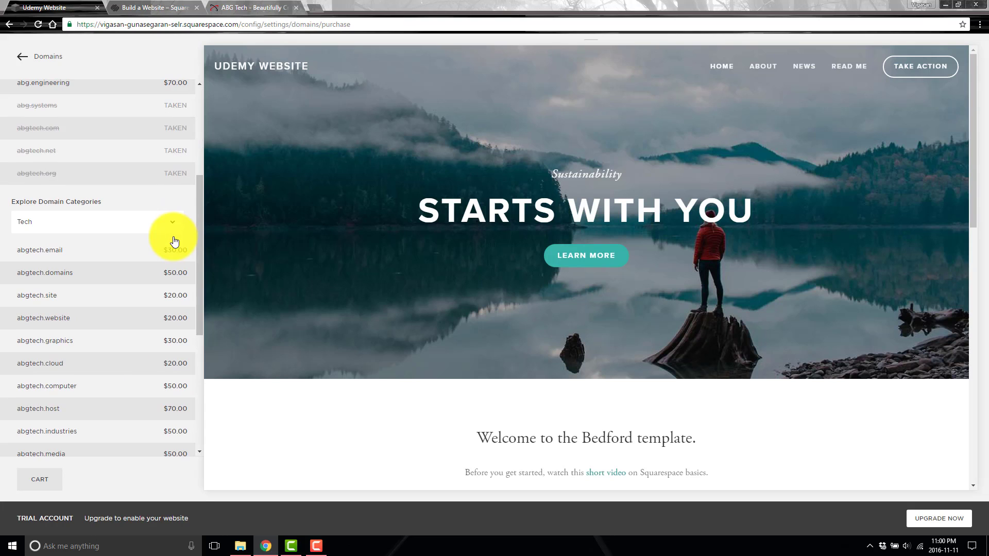
scroll(174, 241, down, 2)
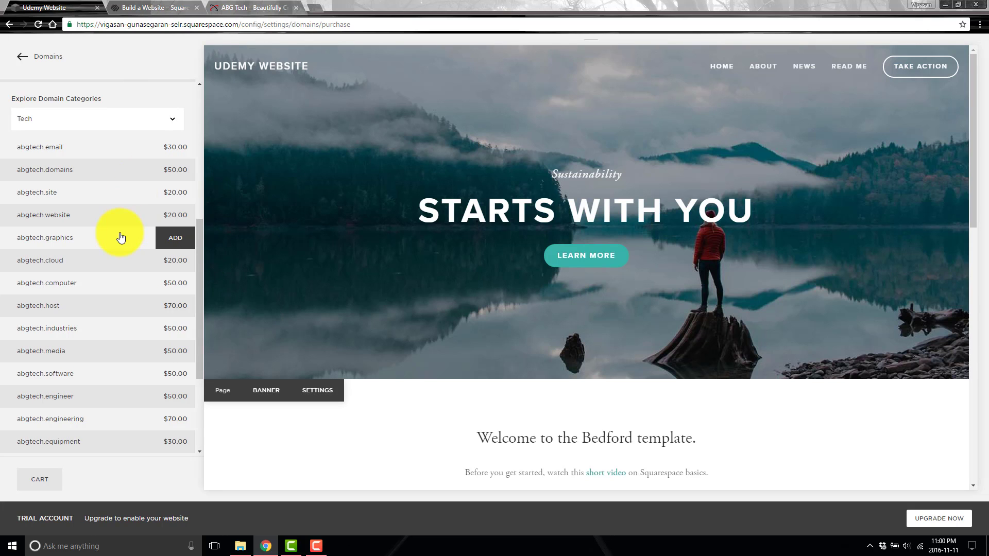
scroll(196, 296, down, 3)
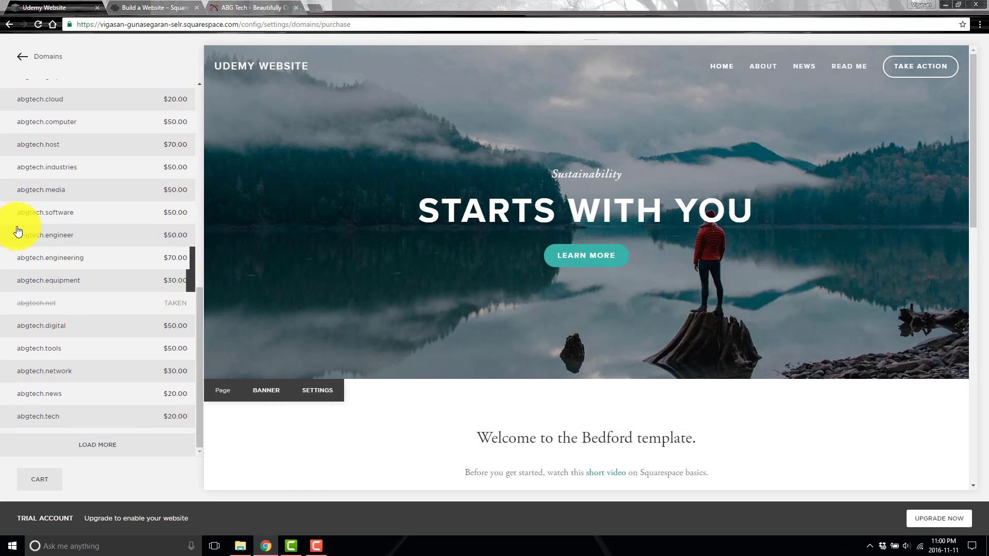
scroll(17, 230, up, 5)
scroll(103, 215, up, 1)
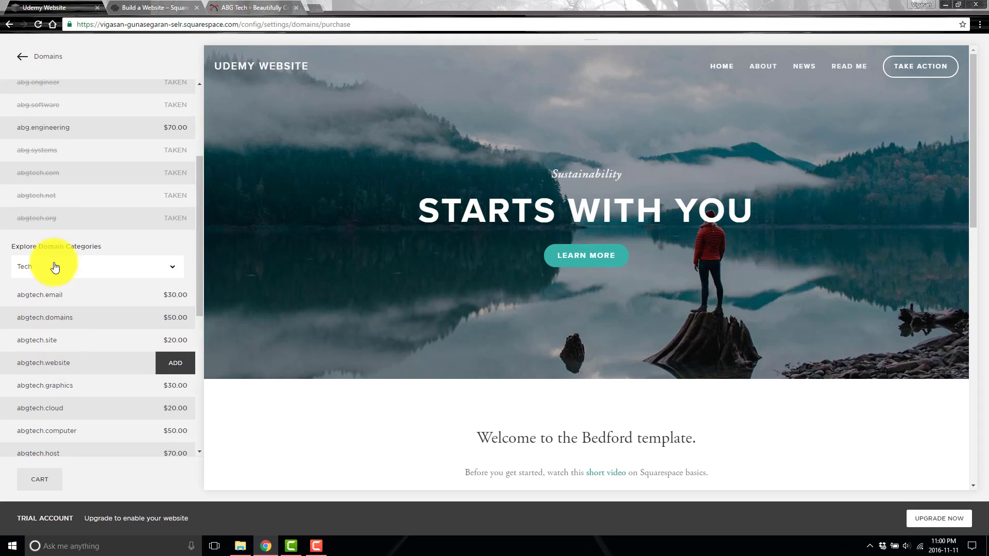
click(22, 56)
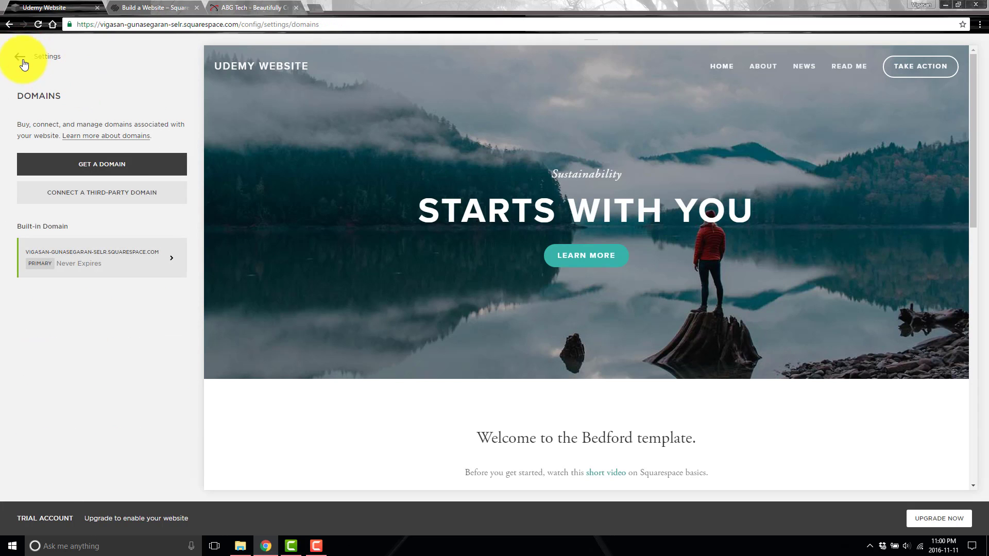
click(126, 196)
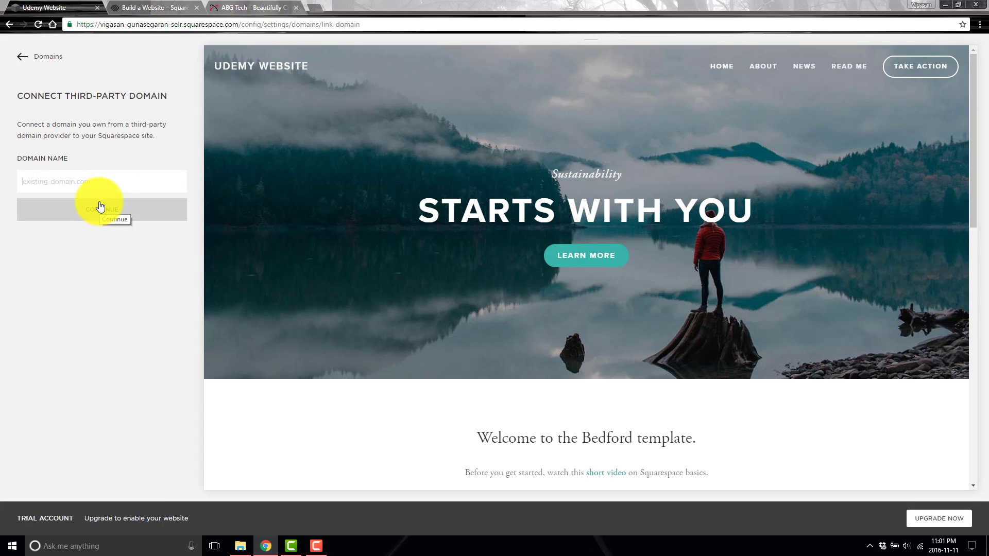
click(20, 62)
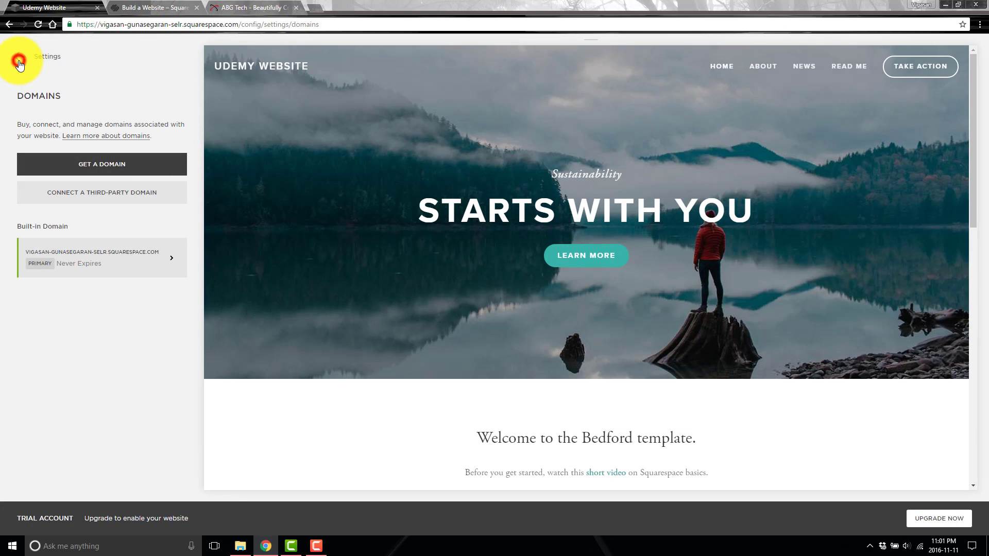
- Check Email (G Suite) and its Connect a Domain prompt, then return to the Settings list
click(19, 62)
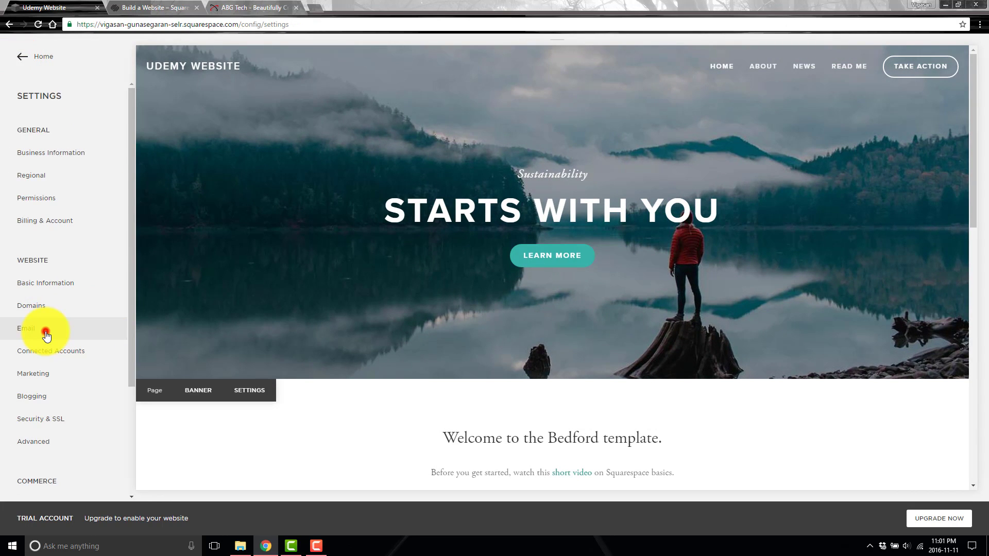
click(46, 335)
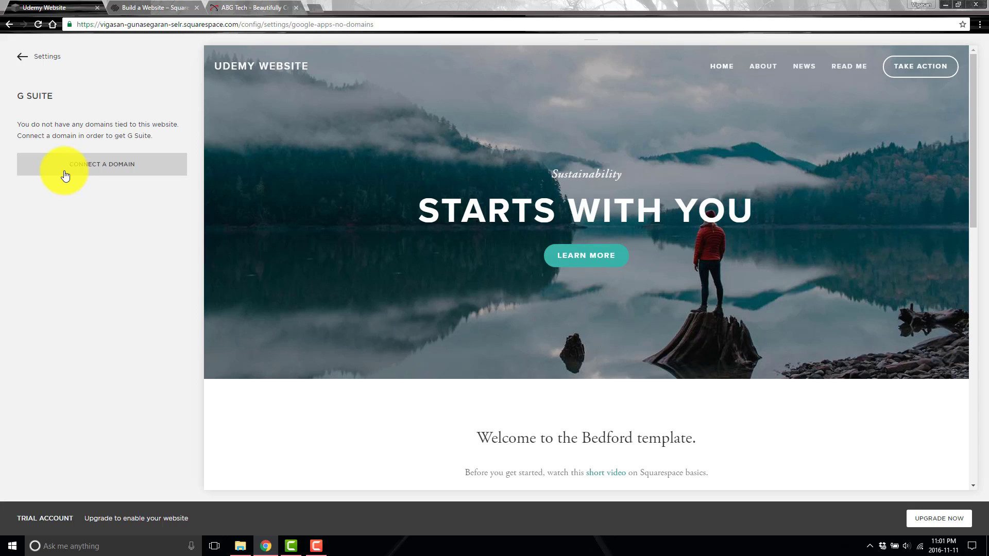
click(65, 174)
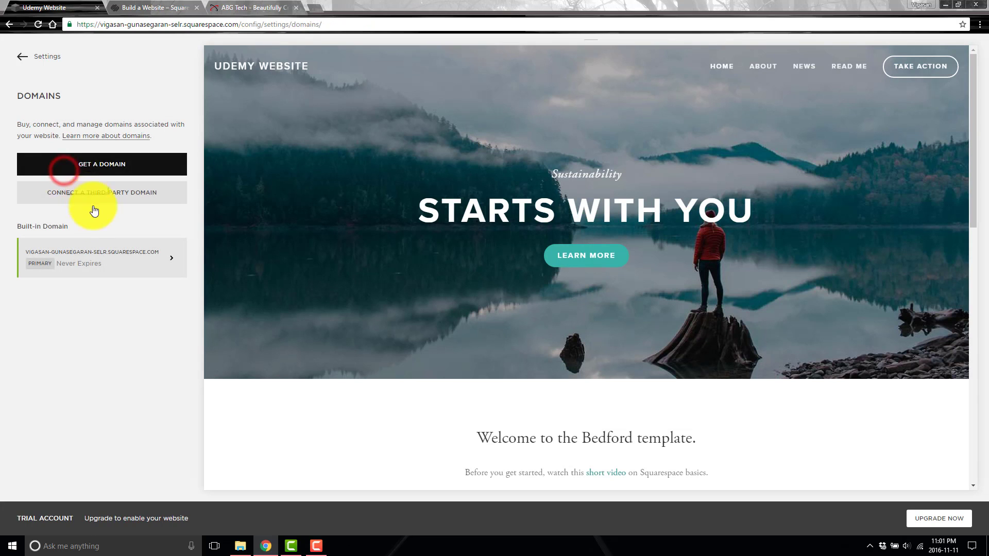
click(16, 53)
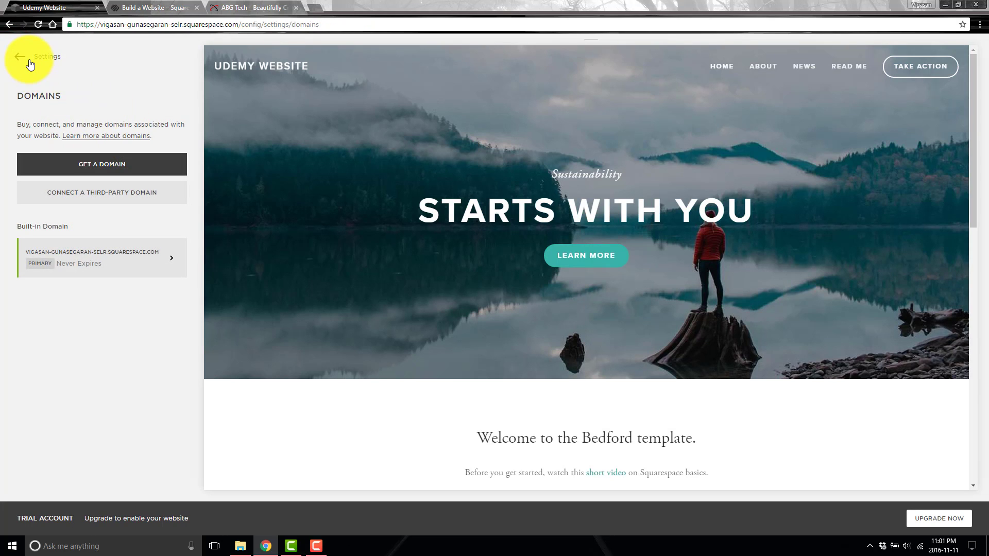
click(21, 56)
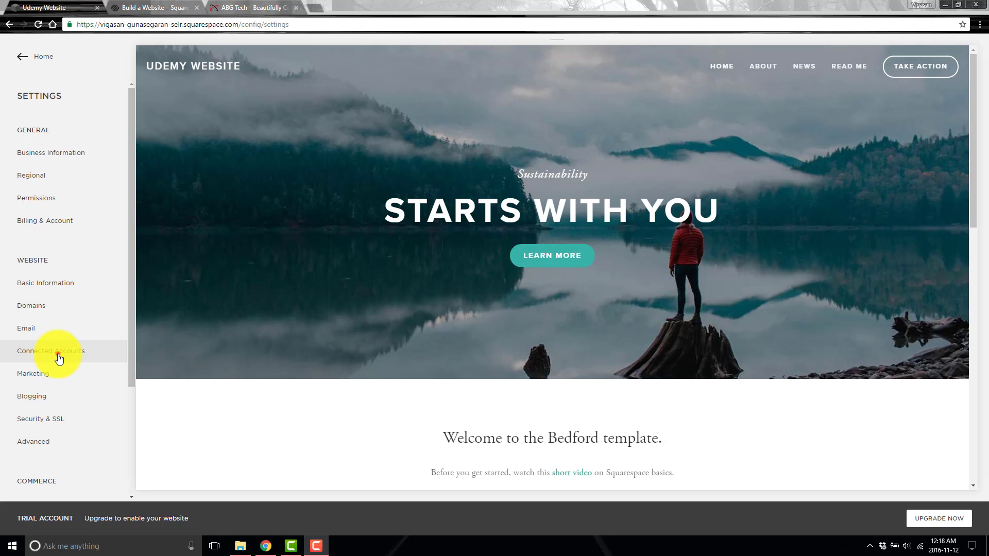
- Open Connected Accounts, browse the available services, and dismiss the picker without connecting
click(58, 354)
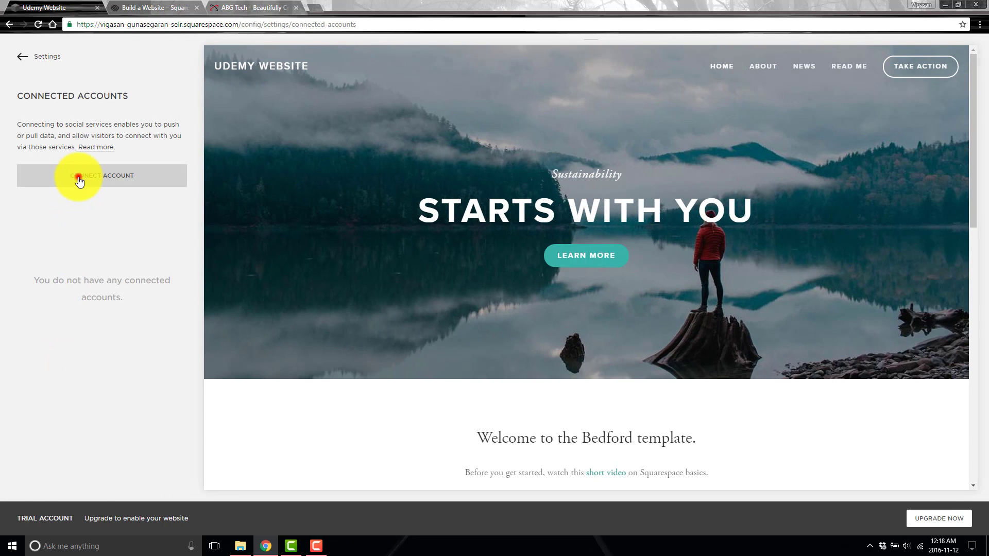
click(79, 181)
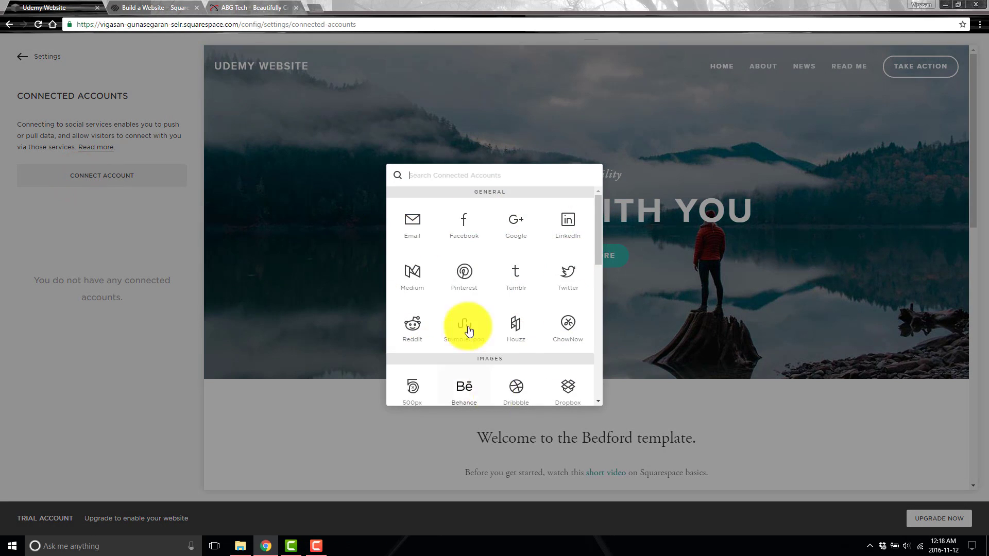
scroll(532, 324, down, 6)
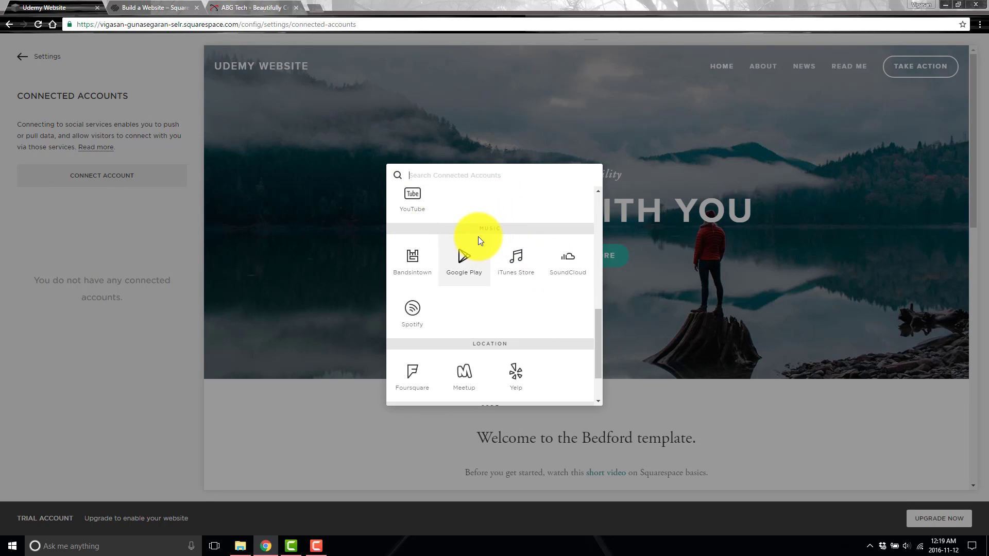
scroll(478, 239, up, 6)
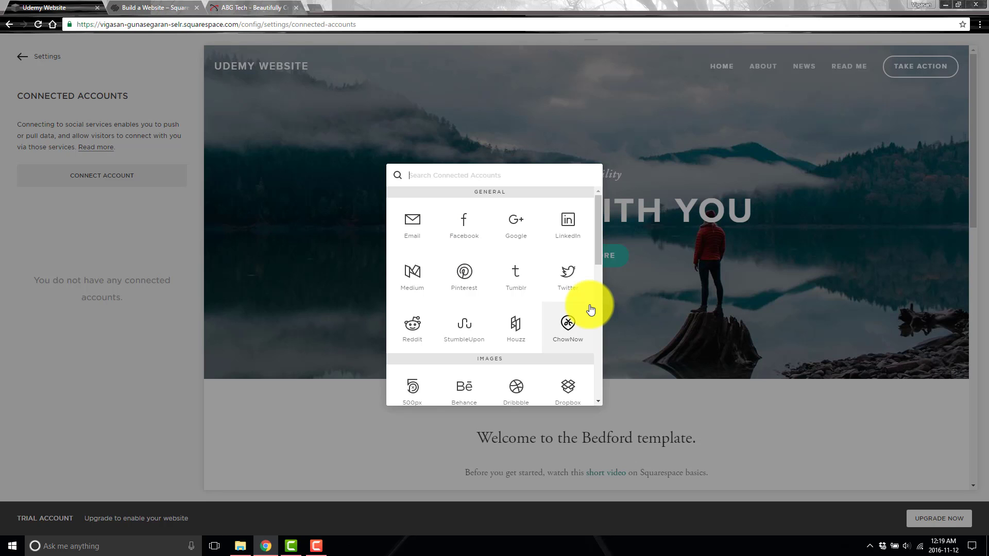
click(887, 323)
scroll(645, 413, down, 3)
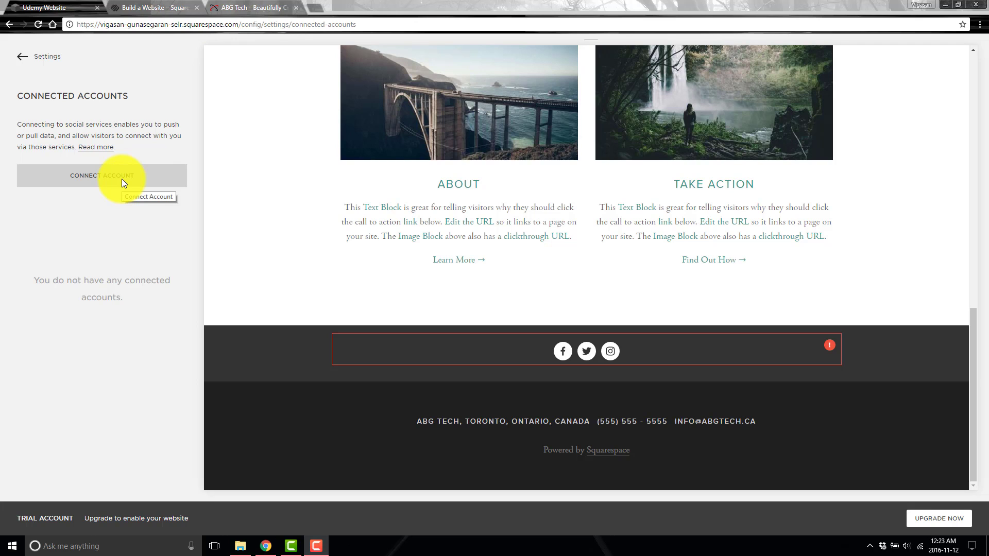
- Connect Facebook with its social icon on and Push Target set to ABG Tech (Page)
click(122, 178)
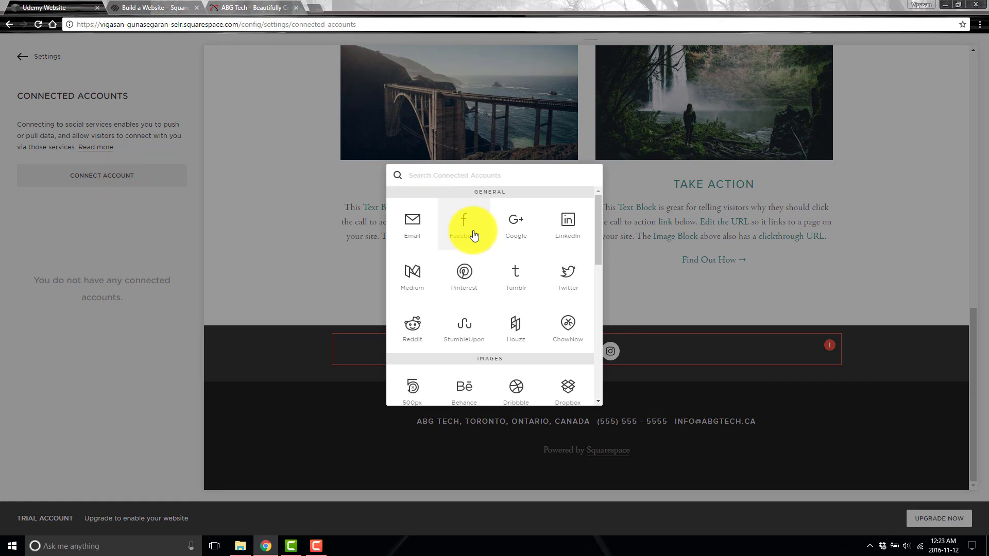
click(474, 235)
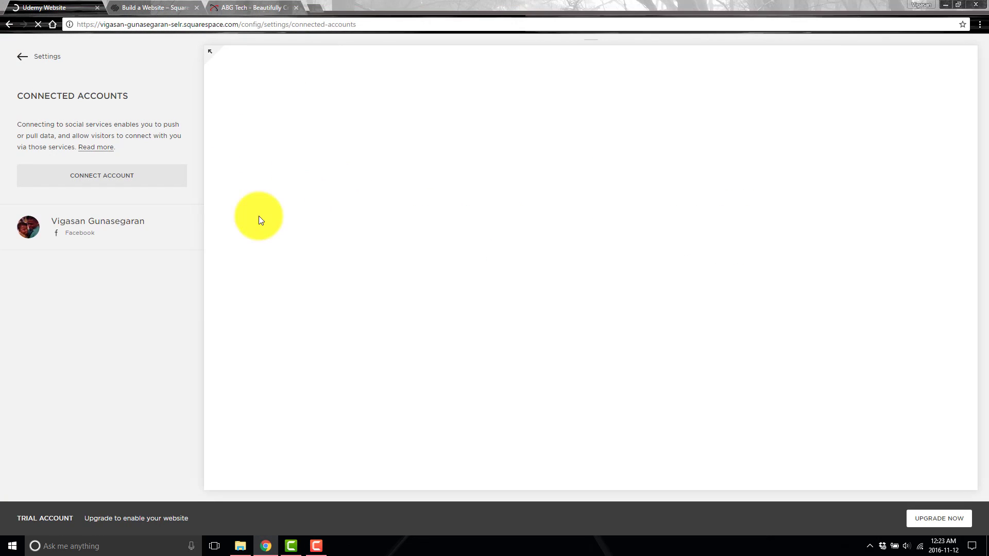
click(162, 238)
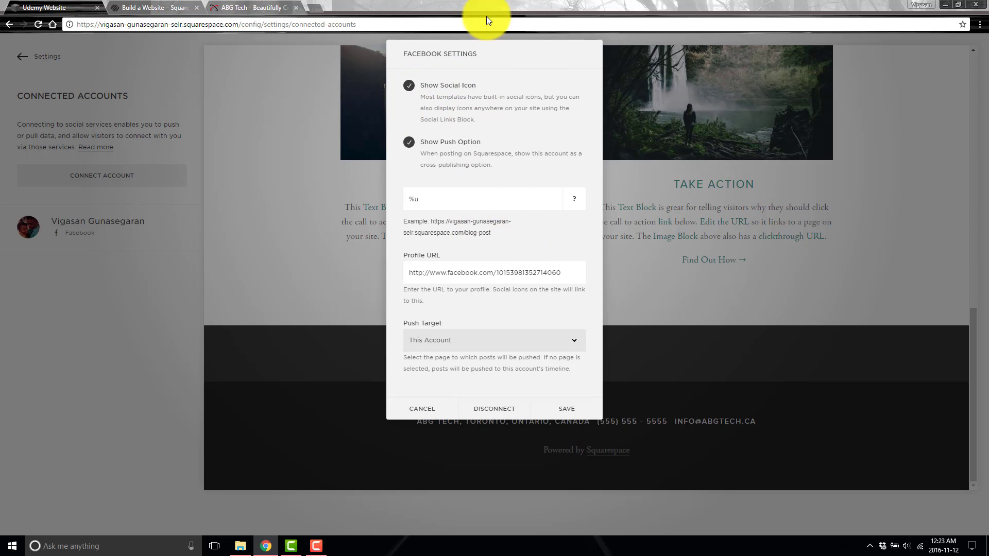
drag(474, 44, 471, 77)
click(505, 120)
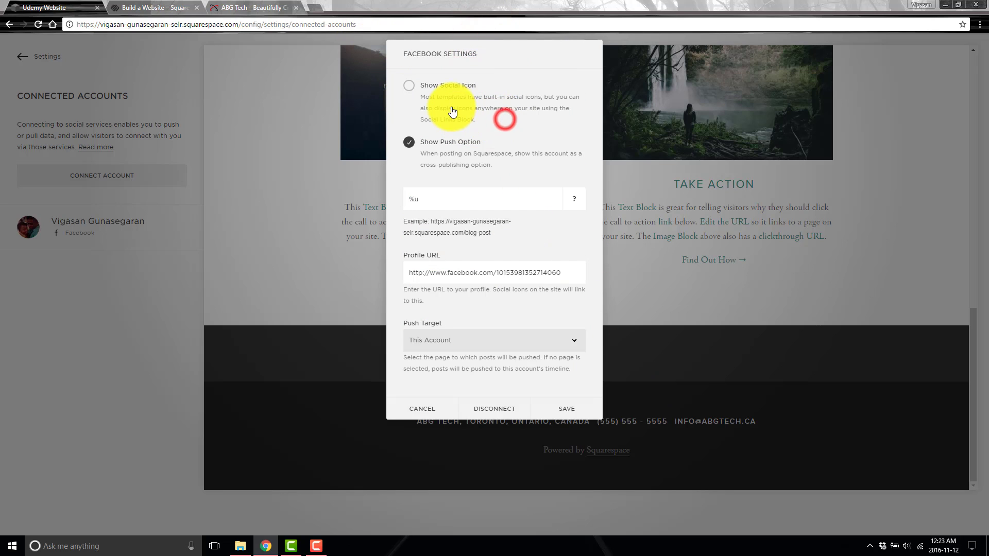
click(451, 86)
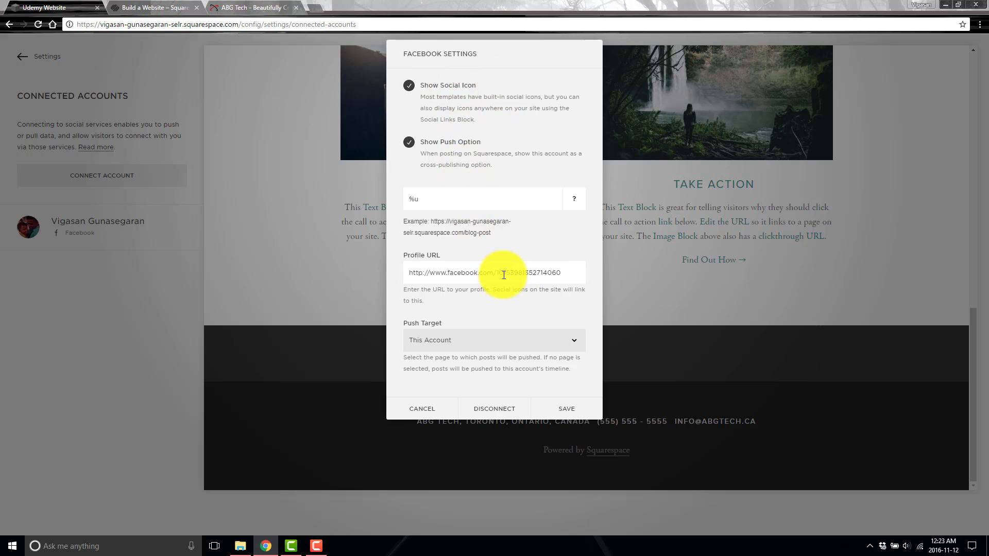
drag(521, 273, 560, 272)
click(438, 338)
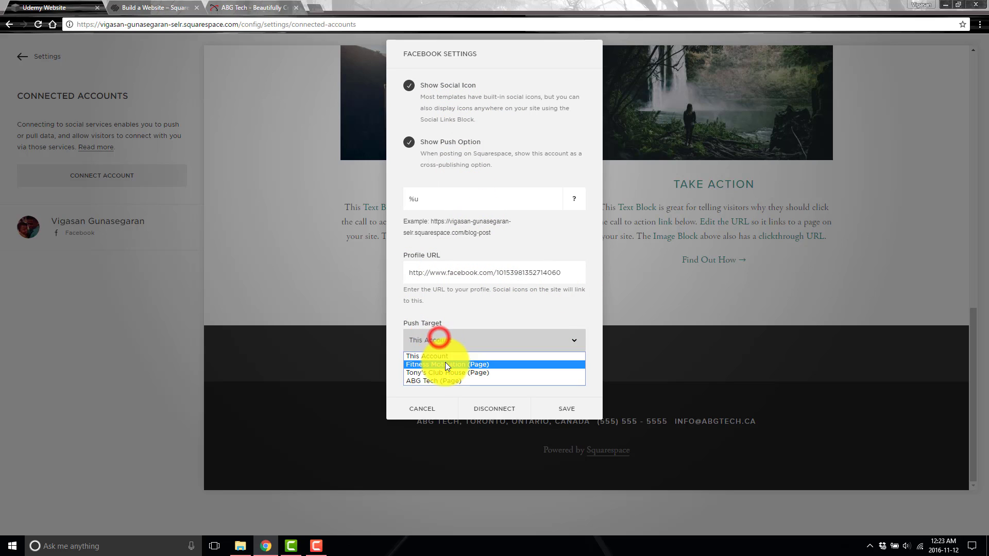
click(439, 380)
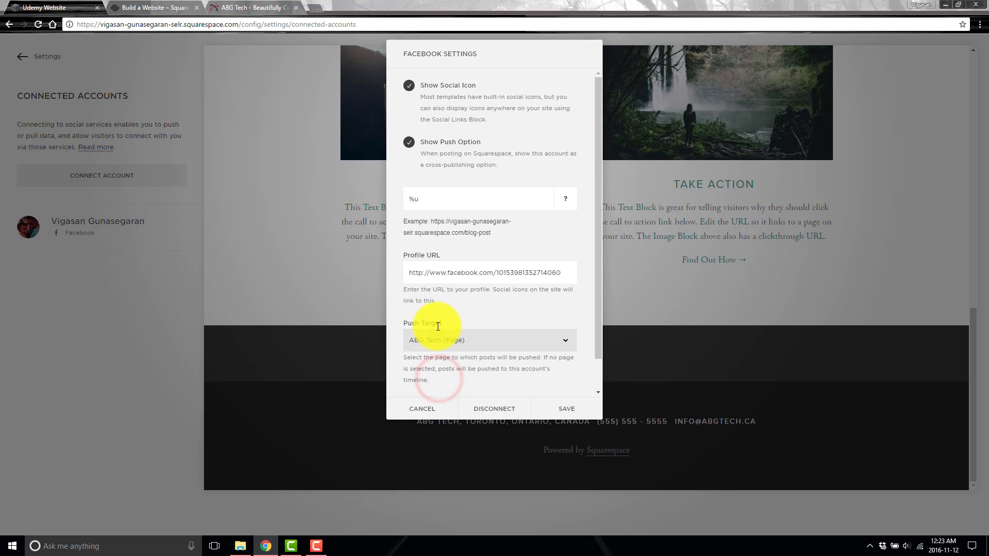
click(568, 411)
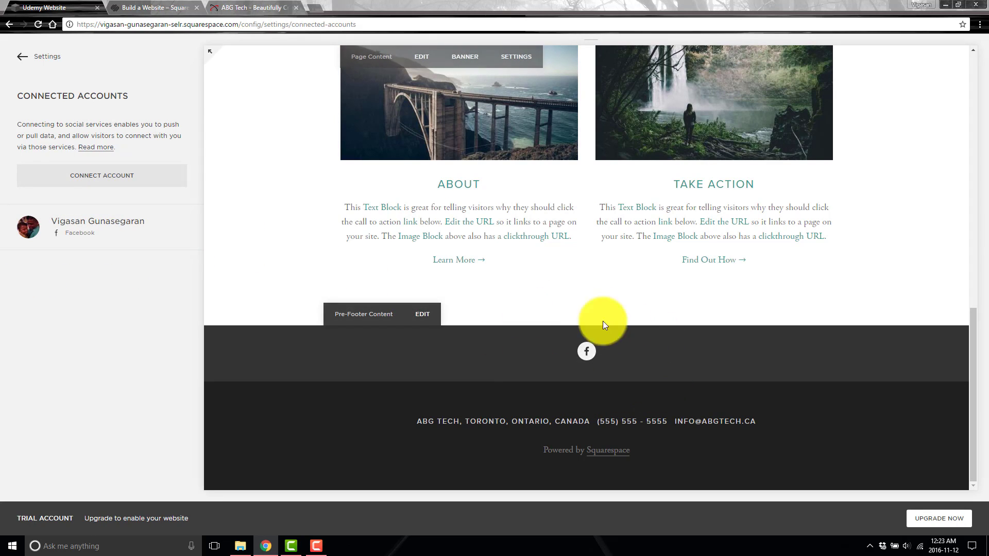
- Find Twitter in the service picker, connect and authorize the account, and save it
click(111, 184)
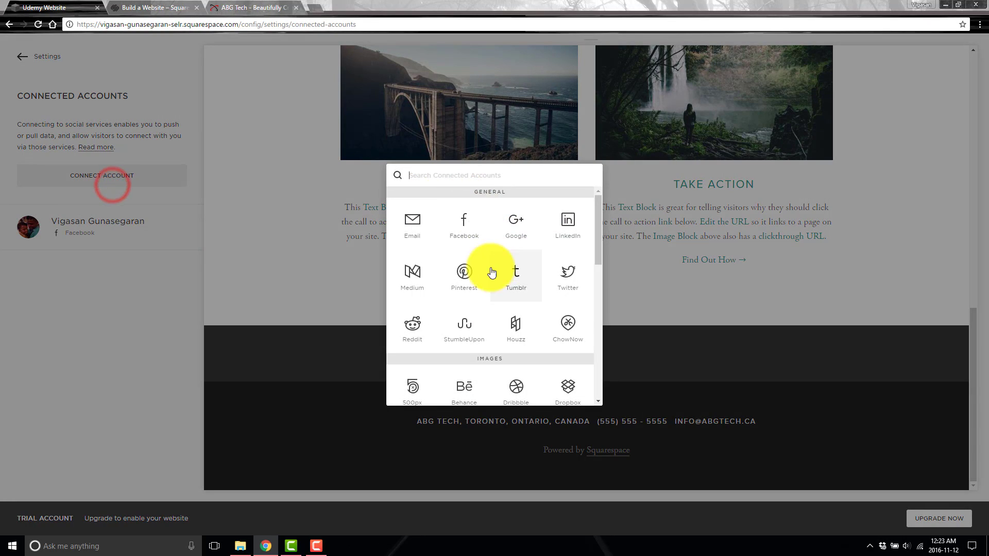
scroll(536, 323, down, 2)
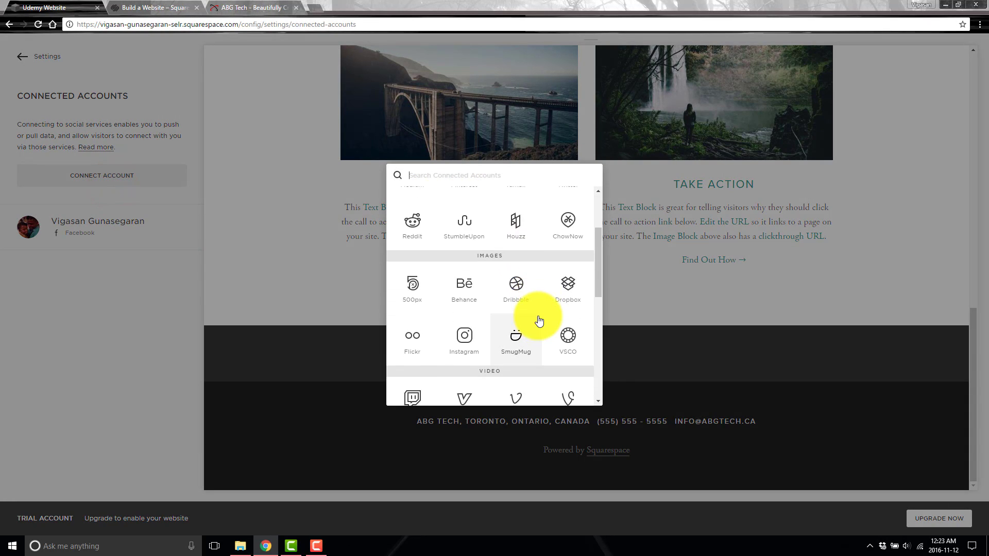
scroll(540, 321, down, 5)
scroll(540, 301, up, 4)
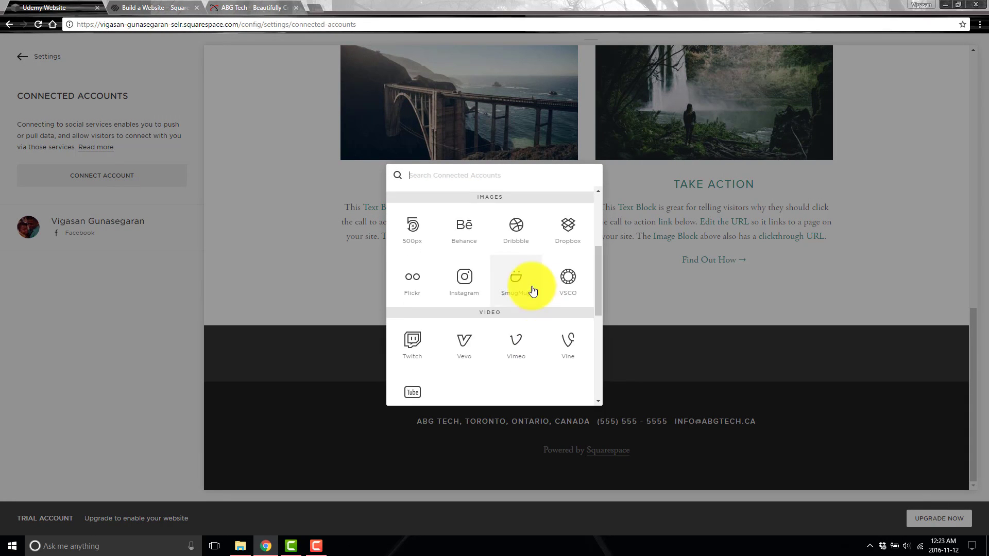
text(twi)
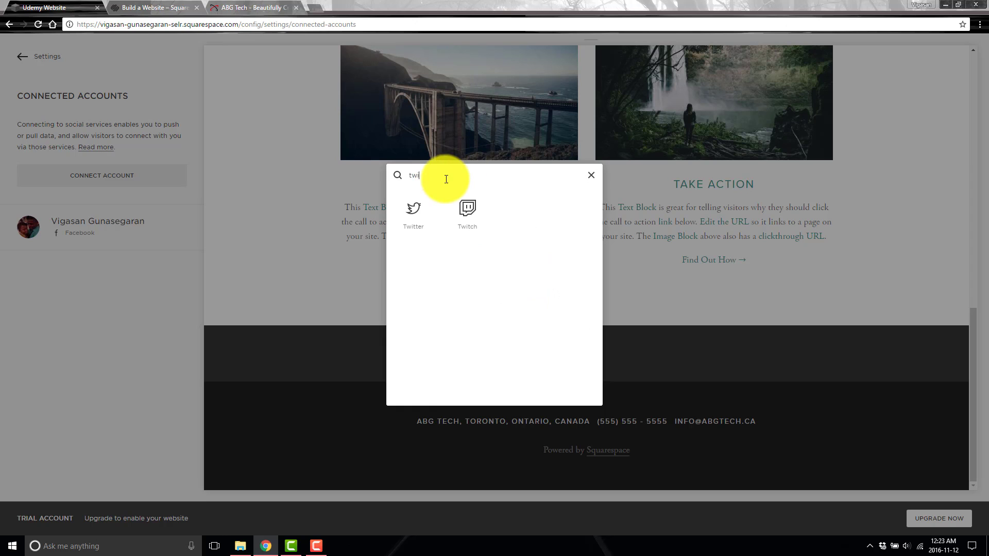
click(424, 201)
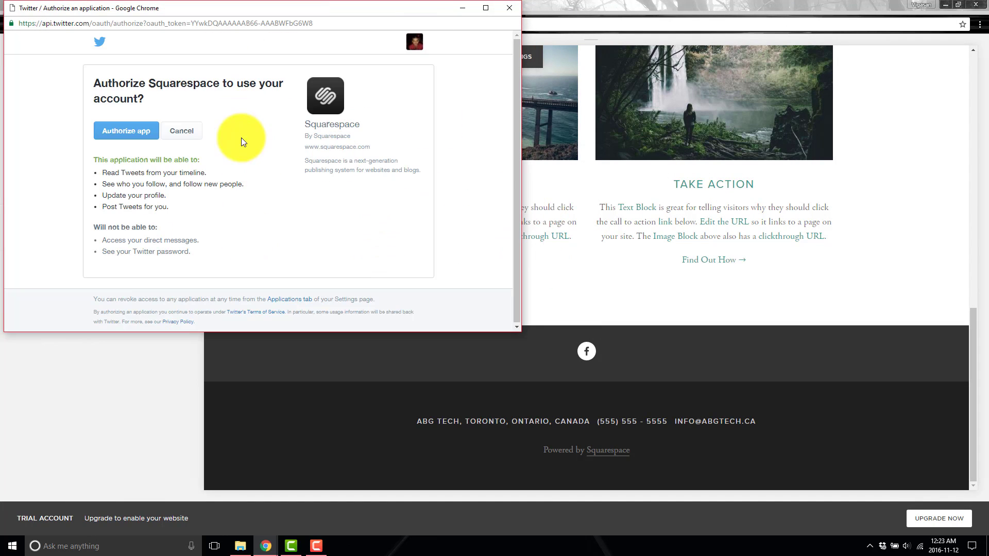
click(125, 134)
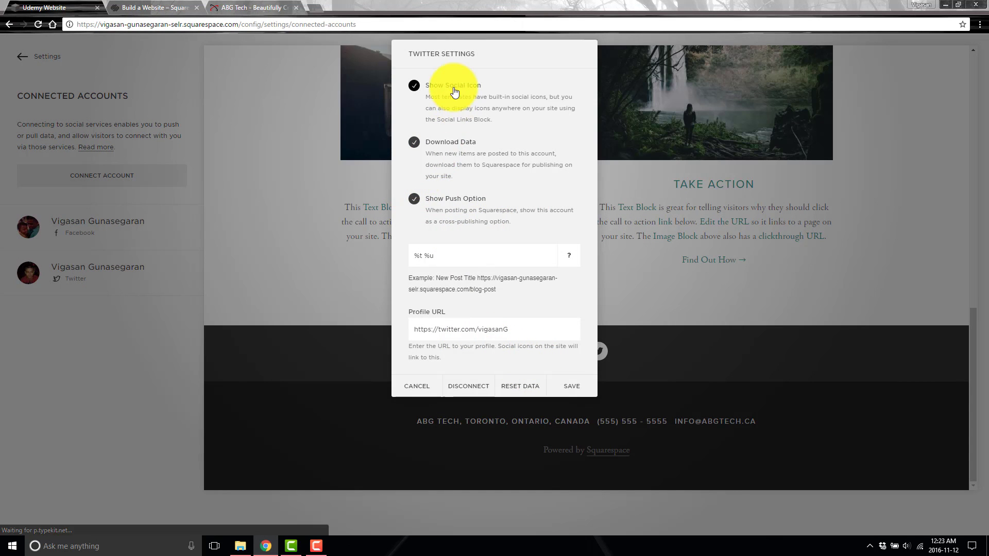
click(453, 88)
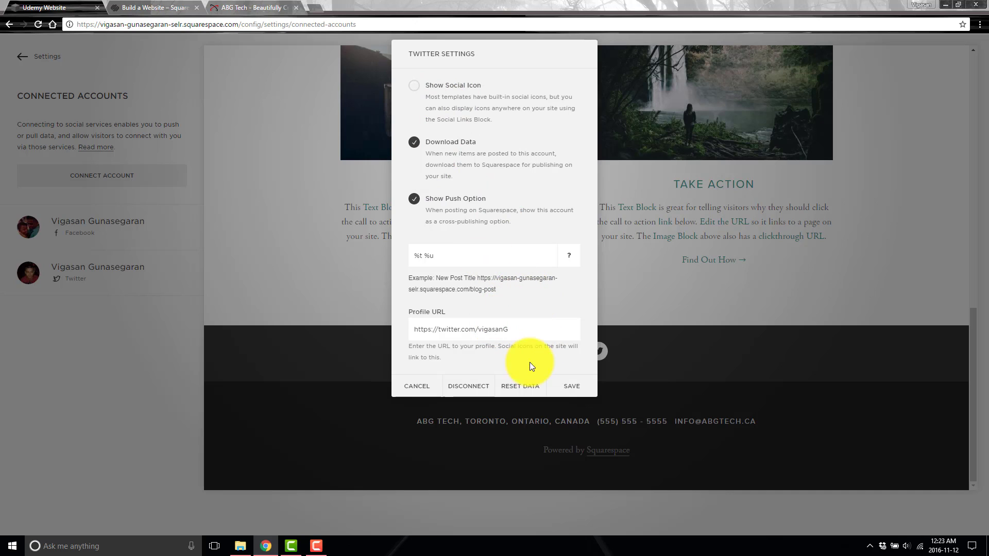
click(571, 386)
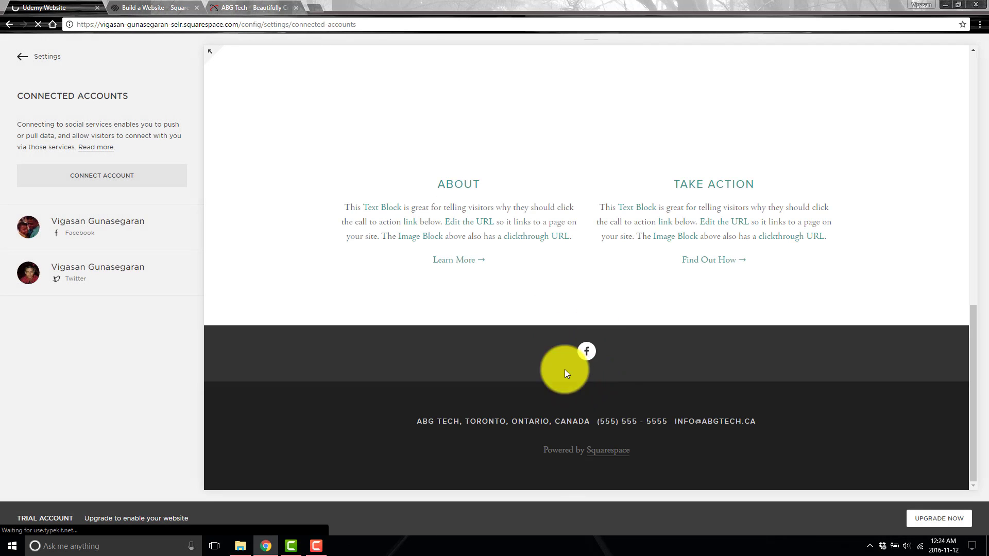
- Enable Show Social Icon and Download Data for the Twitter account and save
click(128, 283)
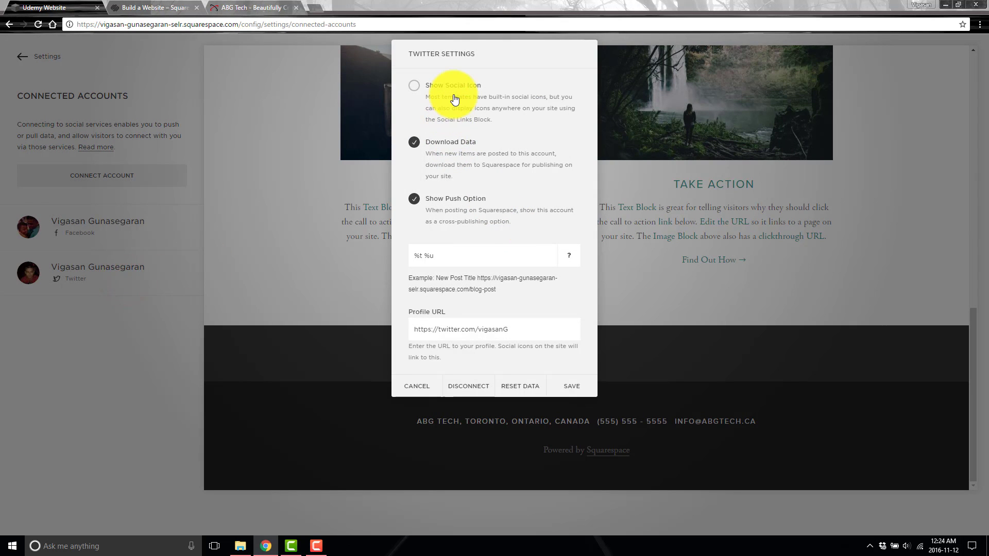
click(453, 98)
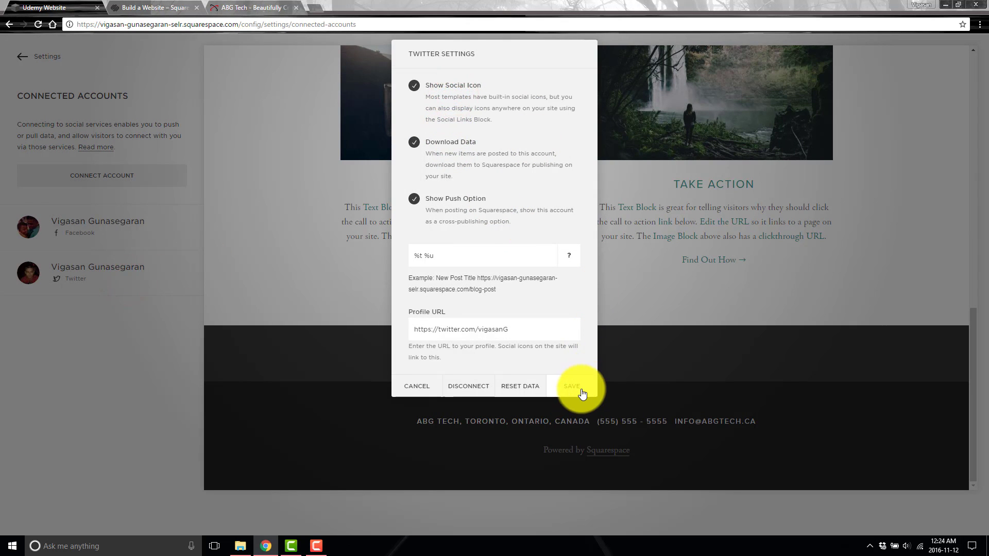
click(487, 153)
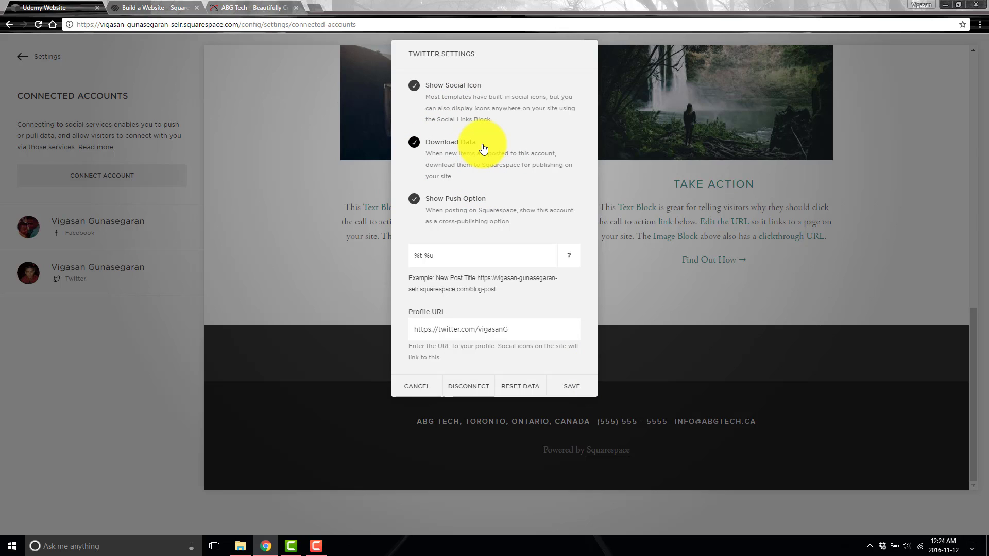
click(586, 387)
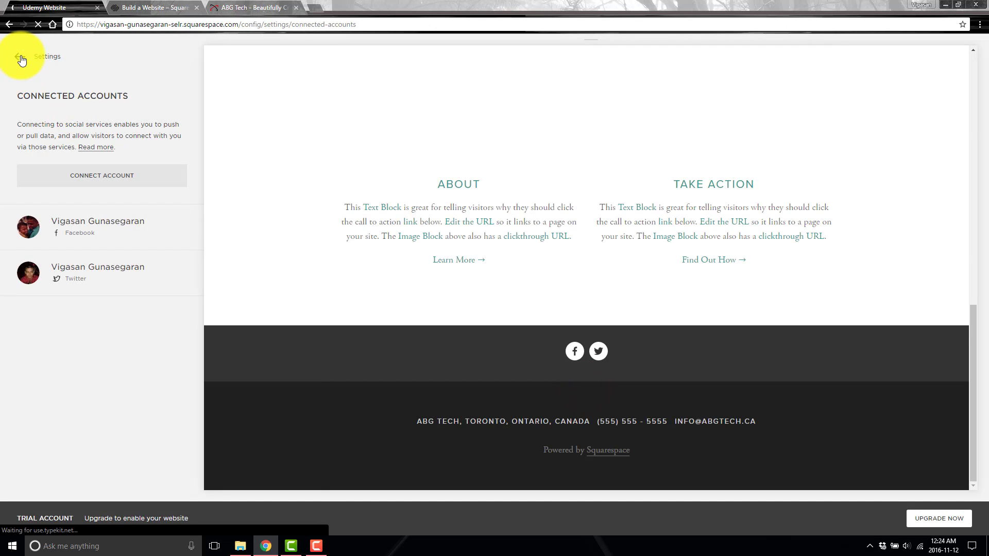
- Open Marketing > SEO and select the About Us paragraph on the ABG Tech homepage
click(22, 56)
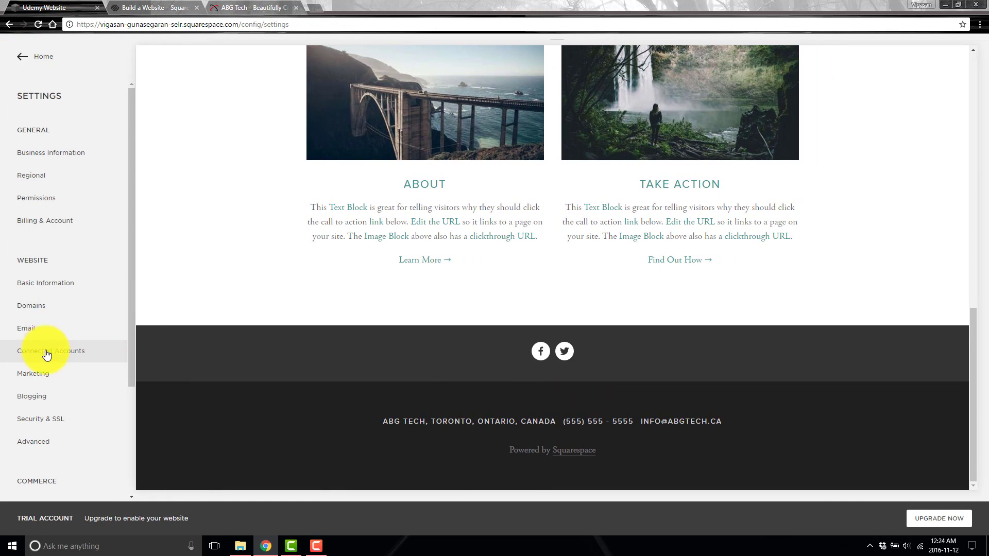
click(45, 374)
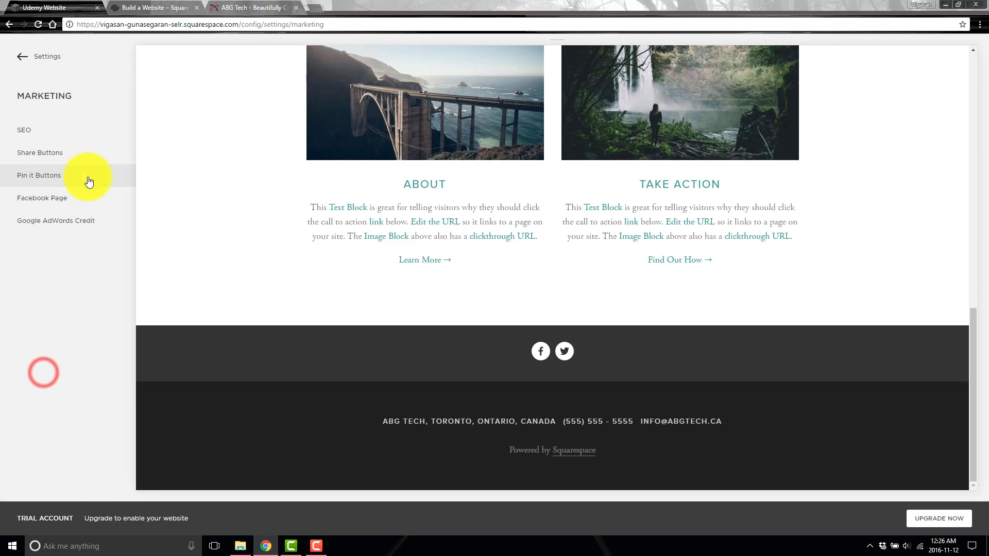
click(71, 134)
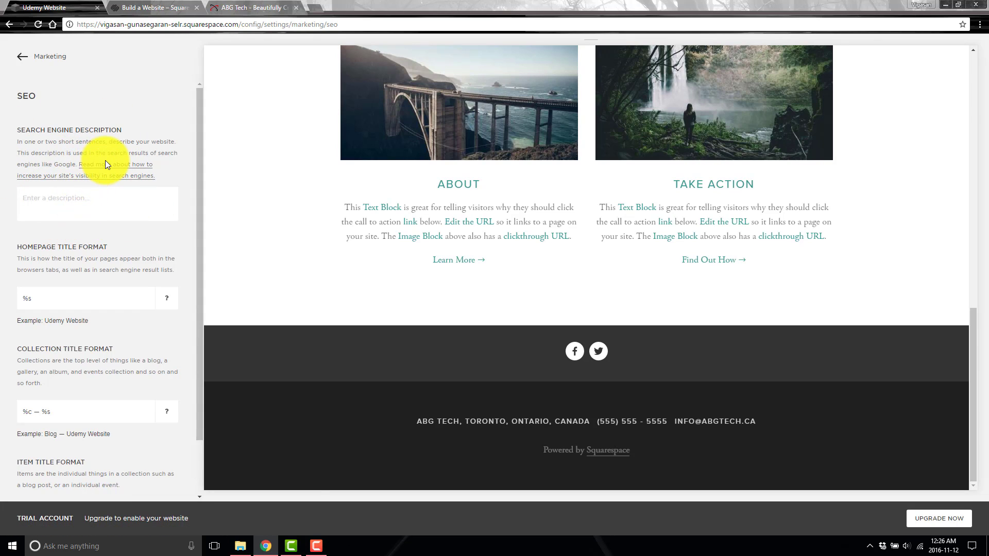
click(83, 200)
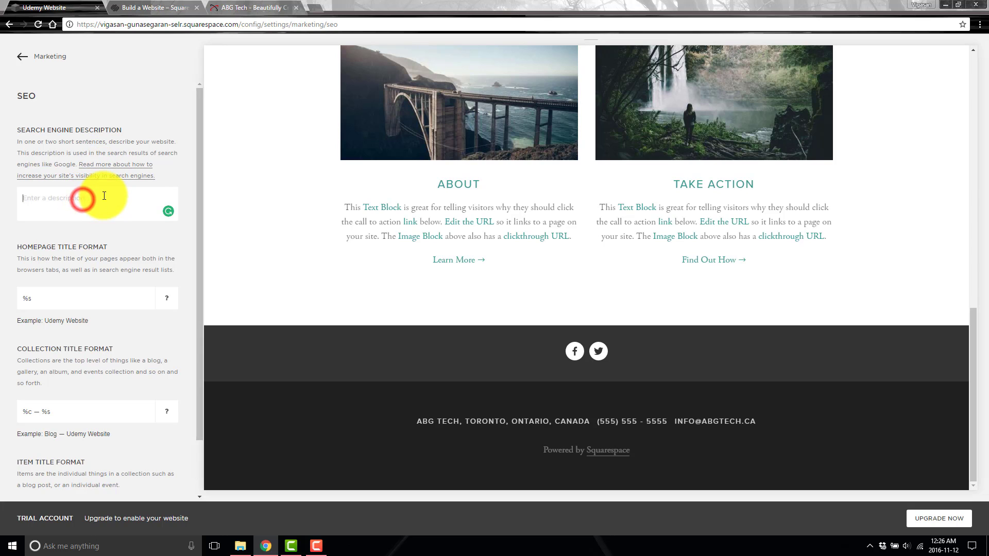
click(242, 7)
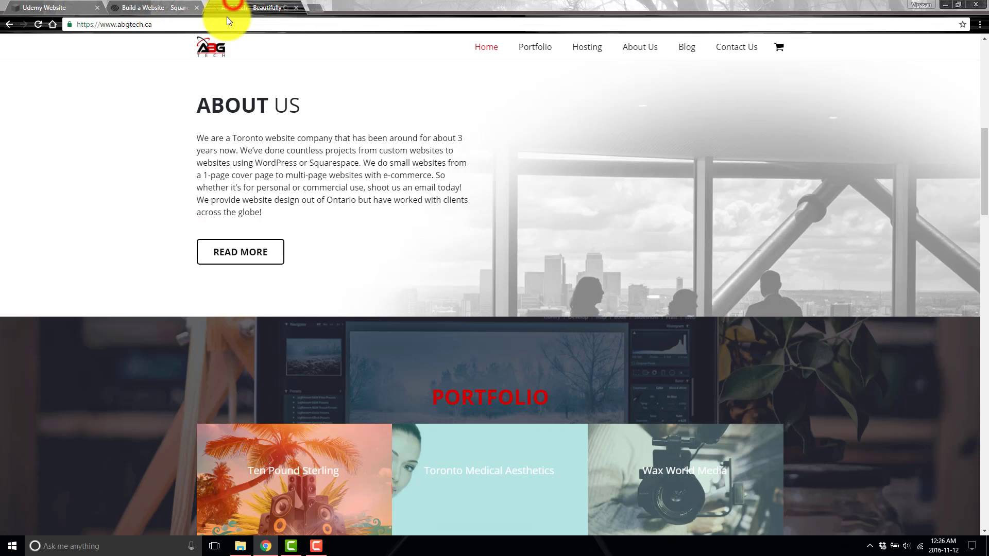
drag(293, 210, 176, 133)
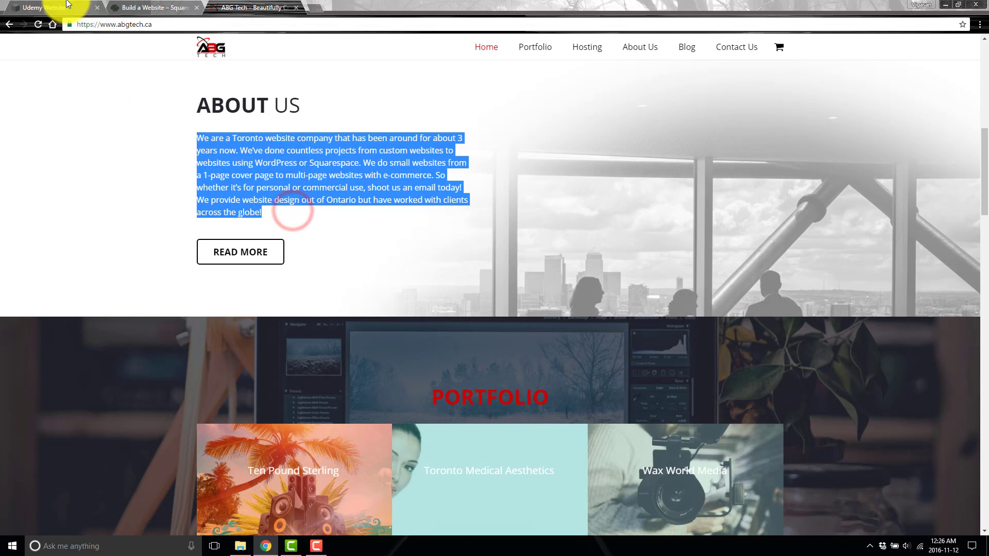
- Paste the About Us paragraph into the Search Engine Description
click(43, 7)
key(ctrl+v)
scroll(98, 207, up, 2)
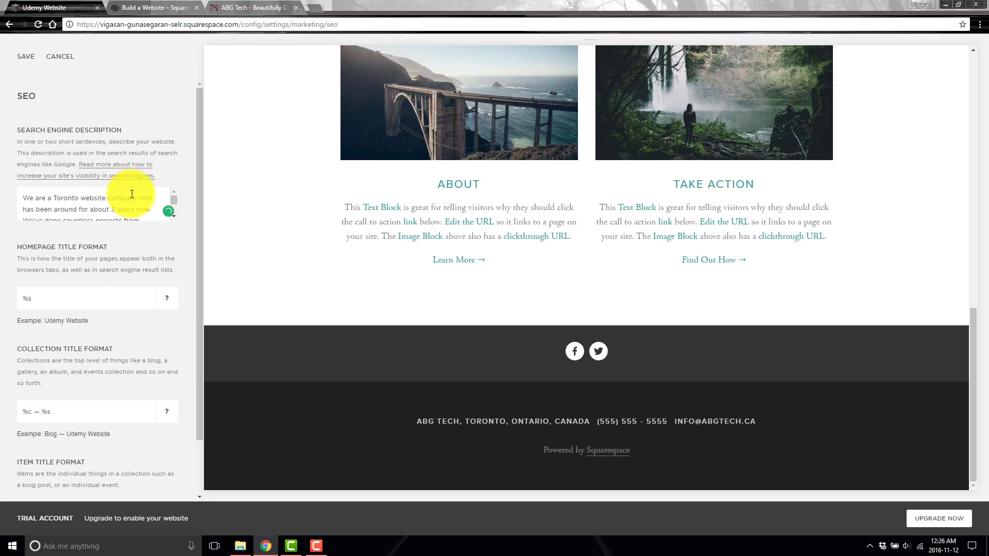
scroll(107, 264, down, 1)
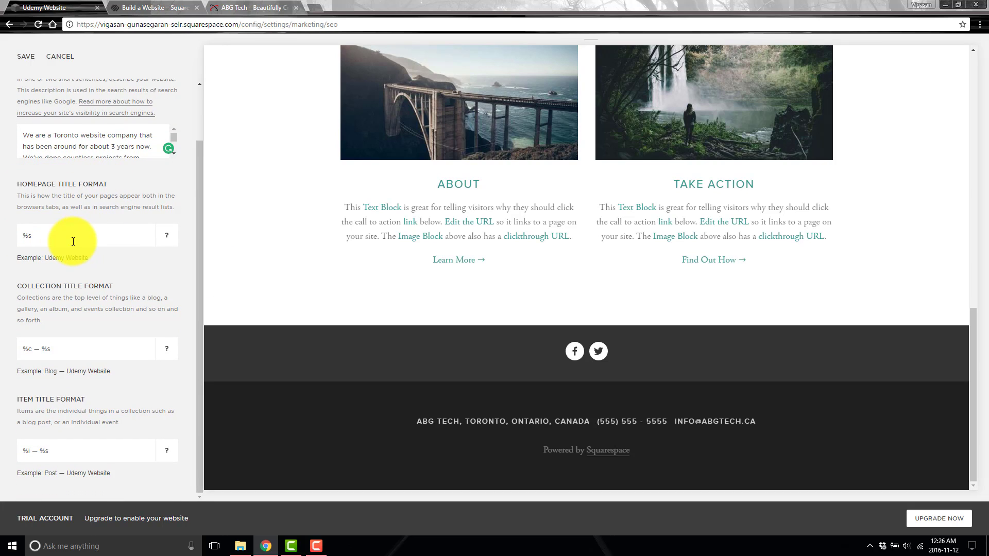
- Review the homepage and collection title formats, save SEO settings, and return to Marketing
click(48, 238)
double_click(29, 235)
click(177, 228)
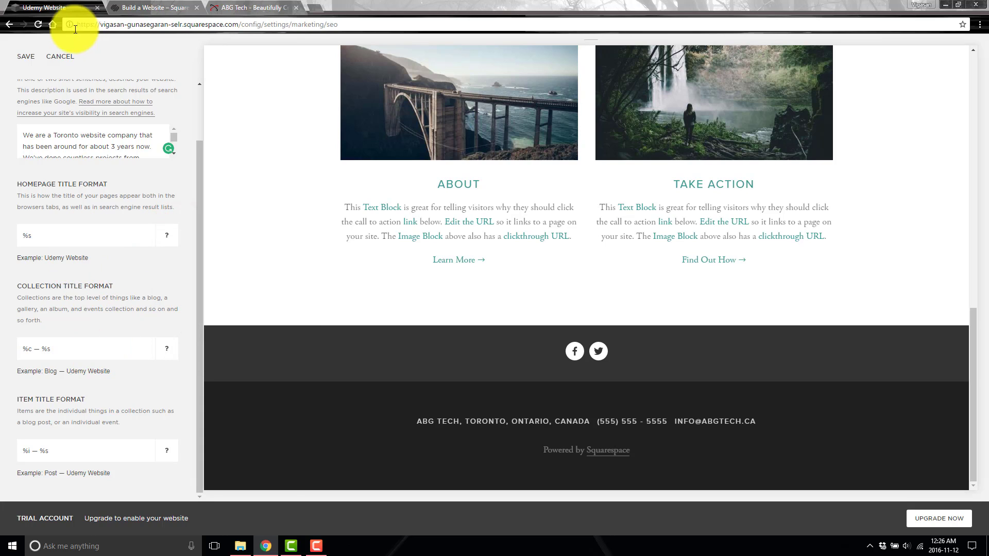
click(77, 341)
mouse_move(164, 344)
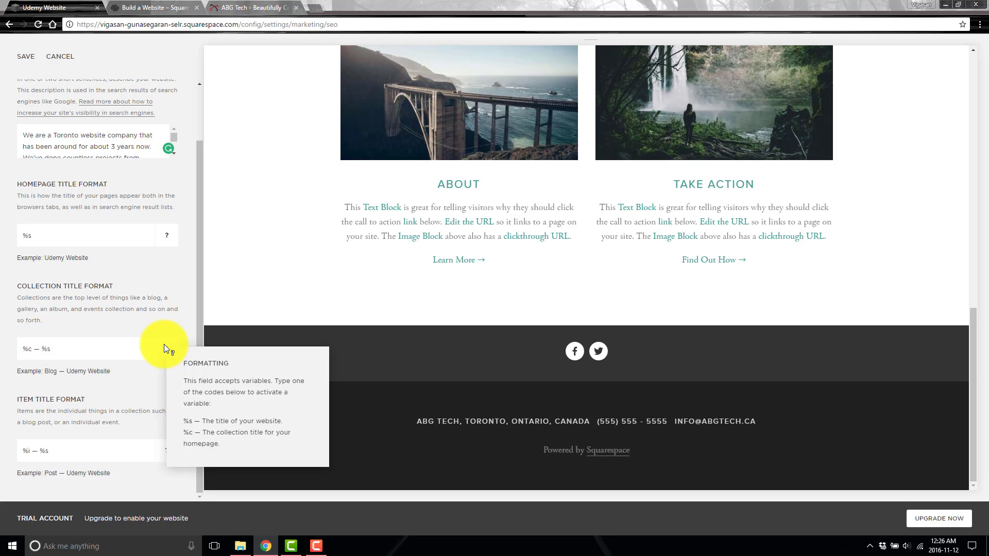
mouse_move(171, 449)
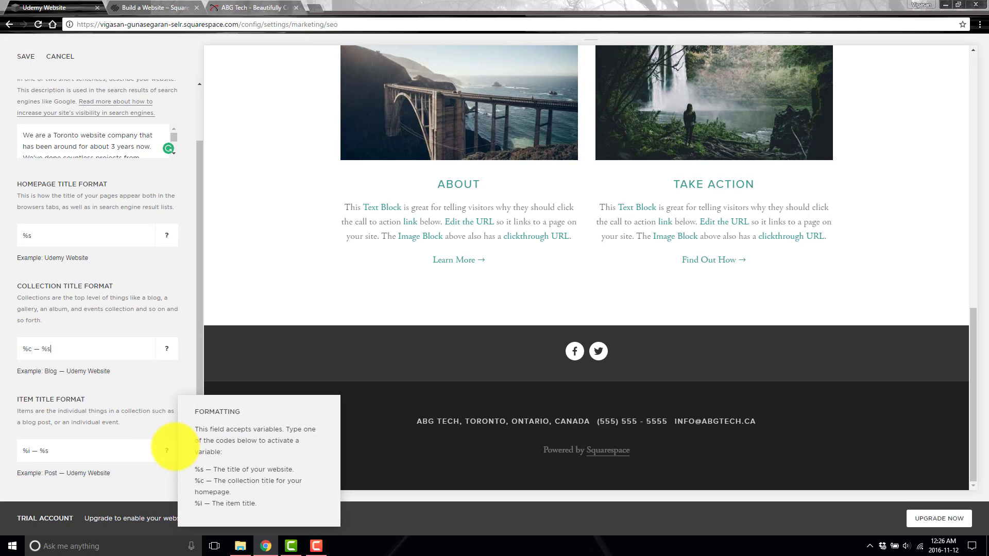
click(22, 58)
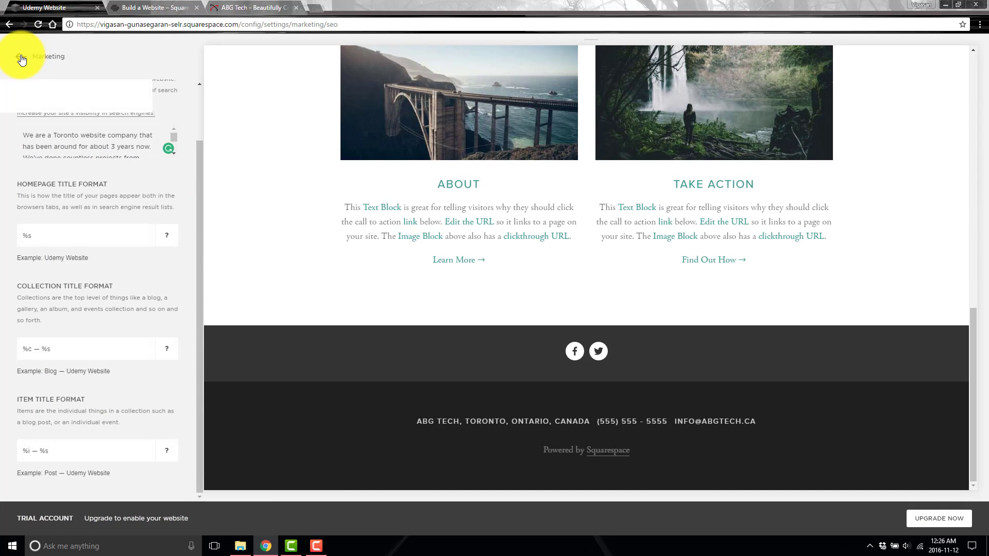
click(21, 58)
- Enable Tumblr in the Share Buttons settings and save
click(75, 153)
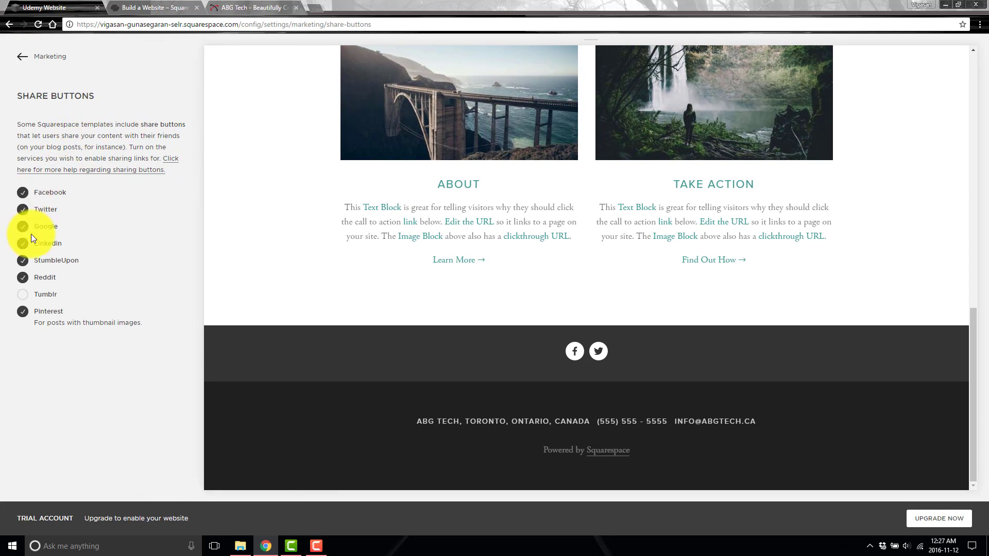
click(47, 296)
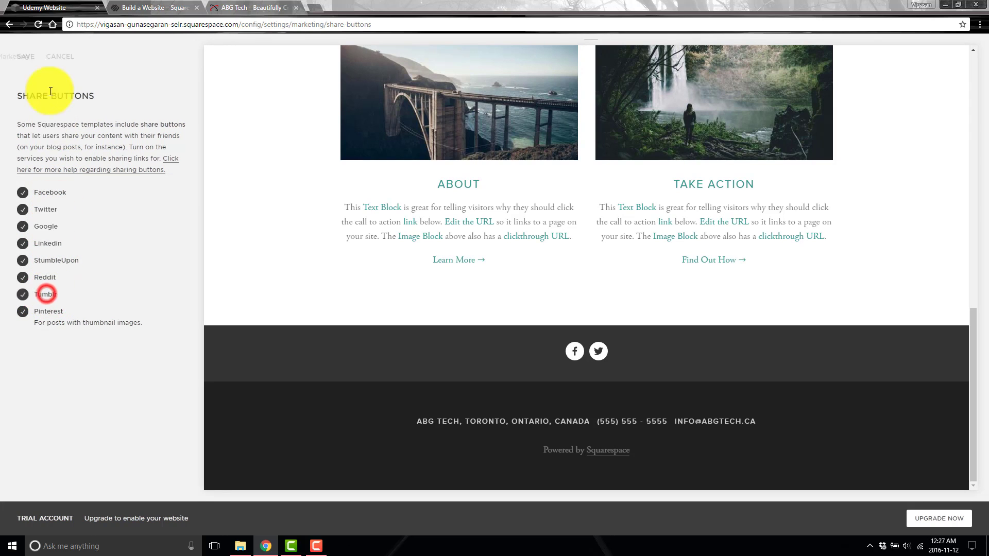
click(21, 66)
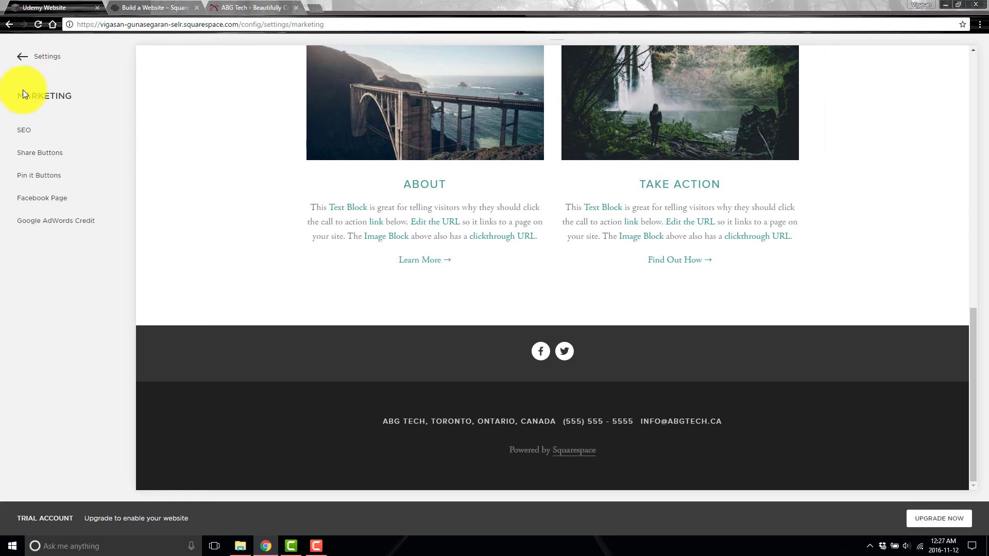
- Enable Pin It buttons for blogs as Small, Rectangle, White buttons, and save
click(60, 183)
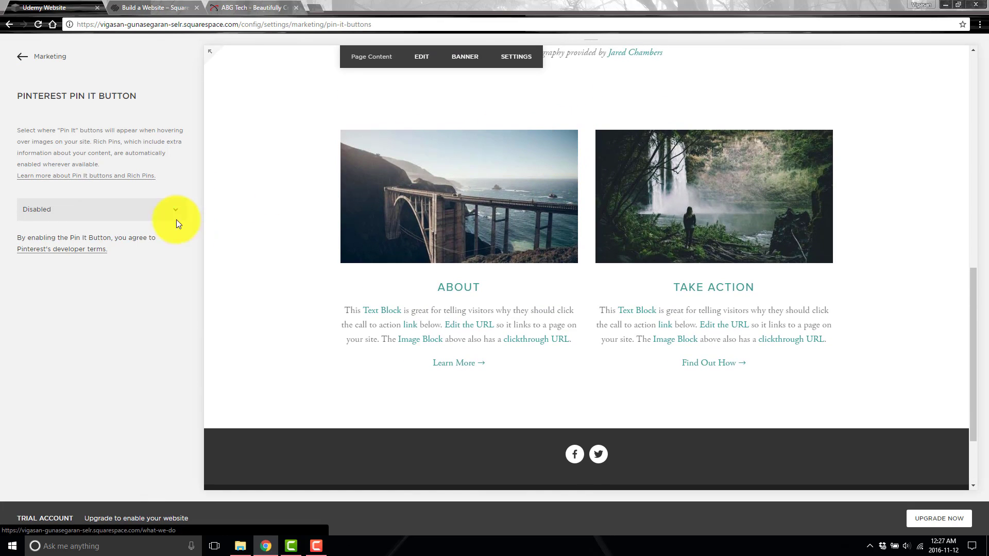
click(110, 204)
click(84, 232)
scroll(92, 376, down, 1)
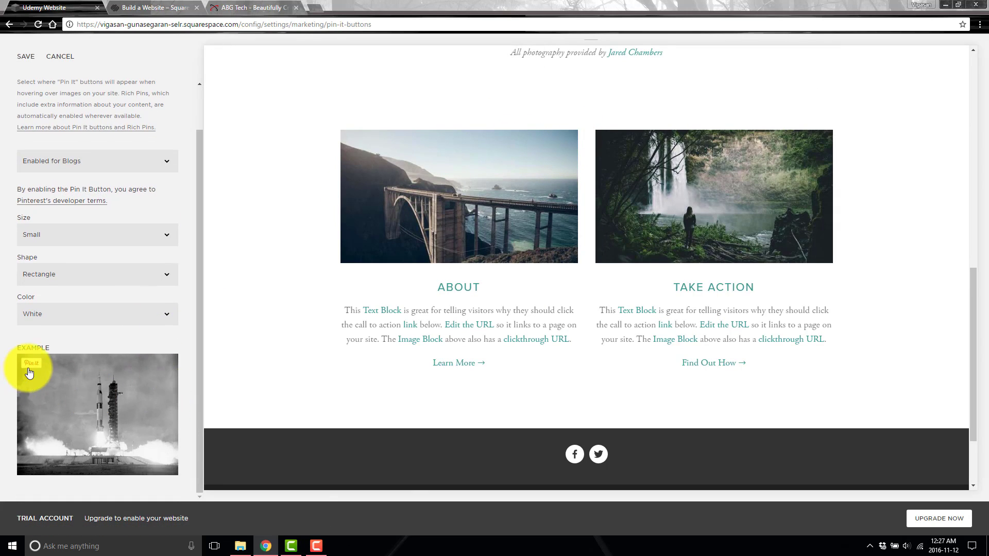
click(78, 229)
click(73, 250)
click(76, 241)
click(76, 251)
click(73, 278)
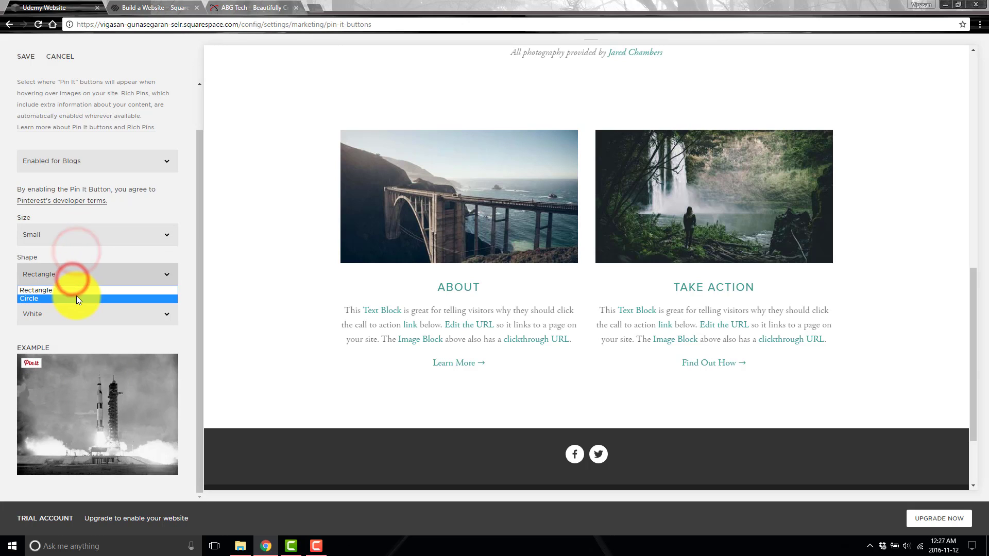
click(76, 291)
click(64, 328)
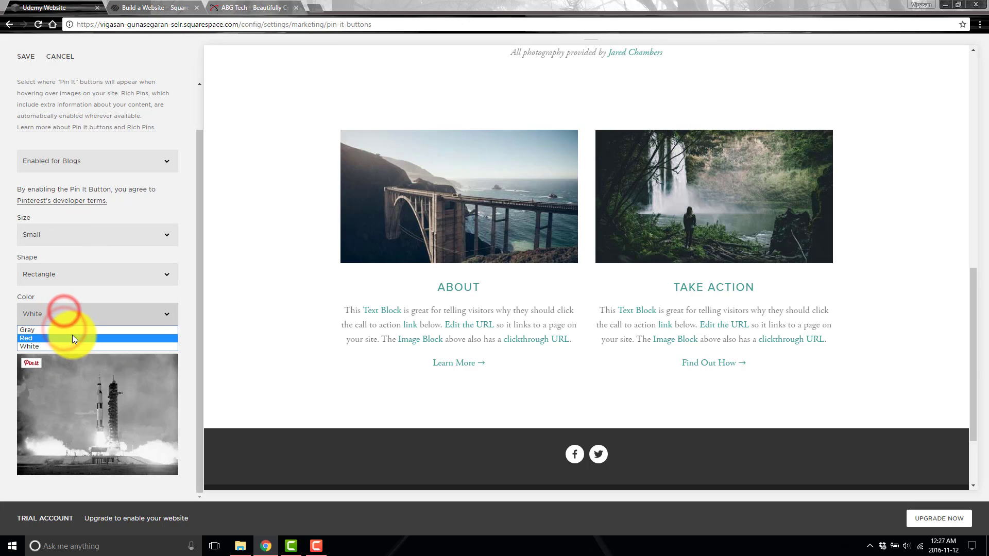
click(25, 67)
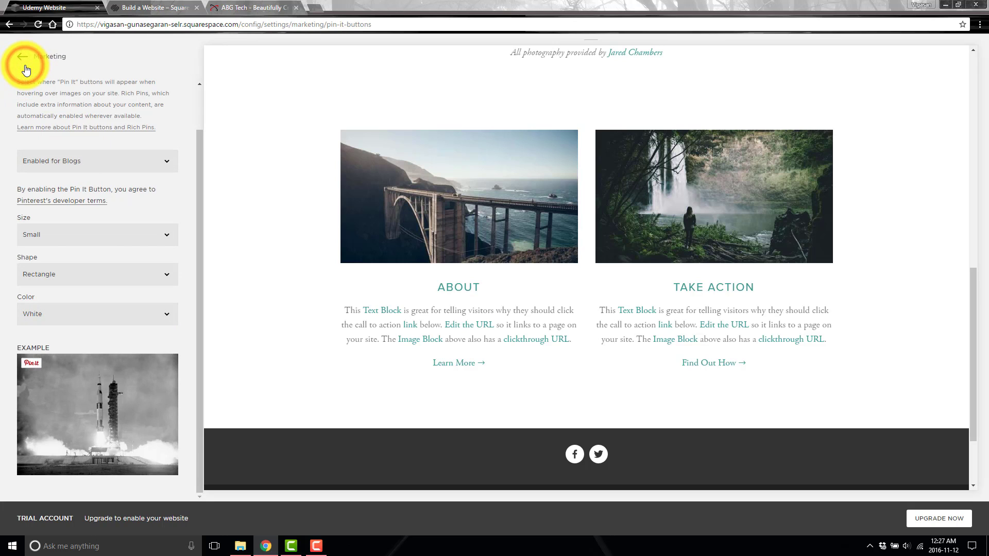
click(17, 62)
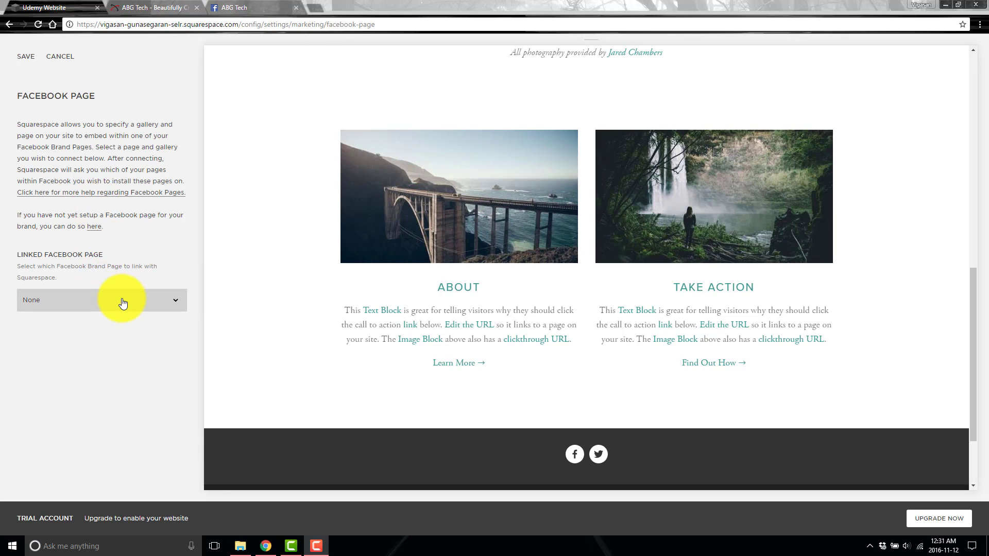
- Pick ABG Tech as the linked Facebook brand page and look at its Facebook tab
click(123, 302)
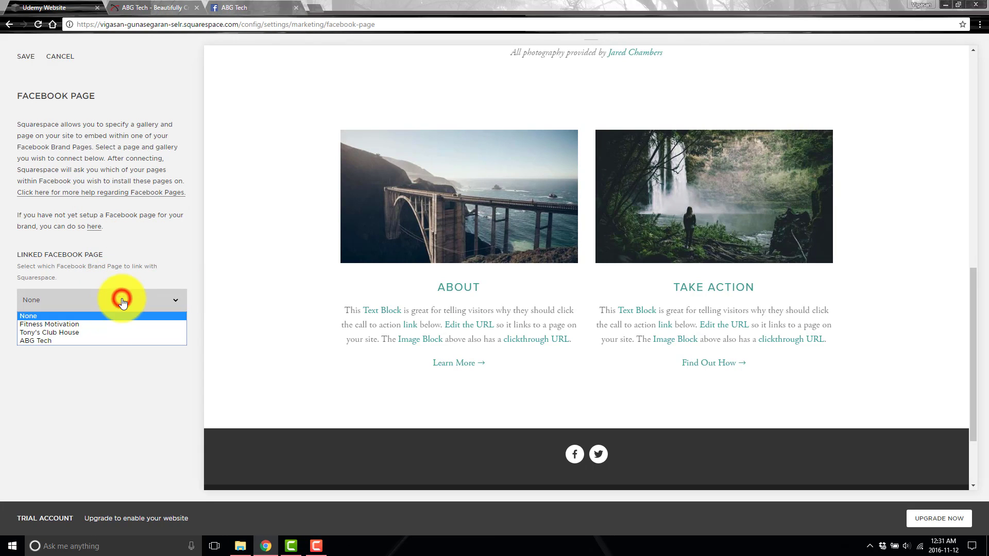
click(102, 343)
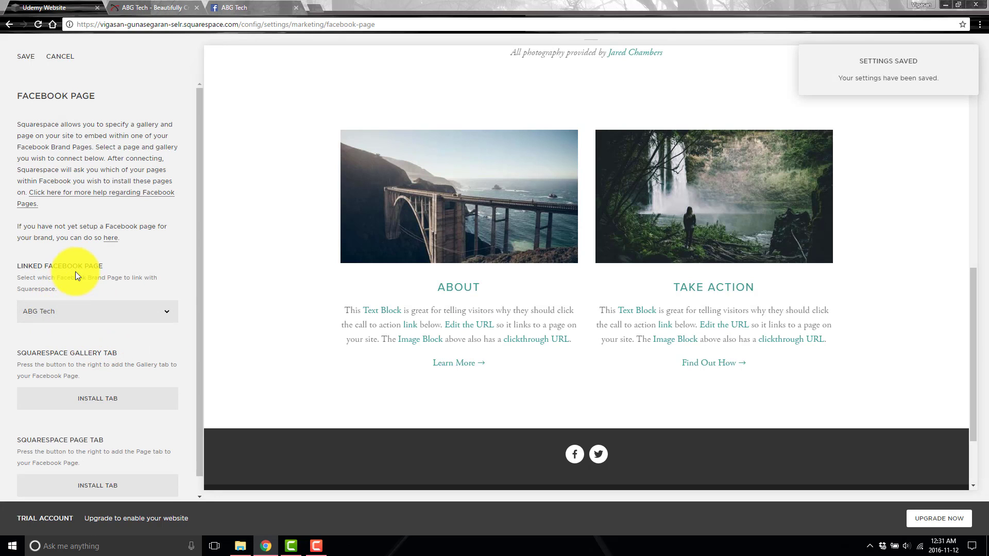
click(242, 7)
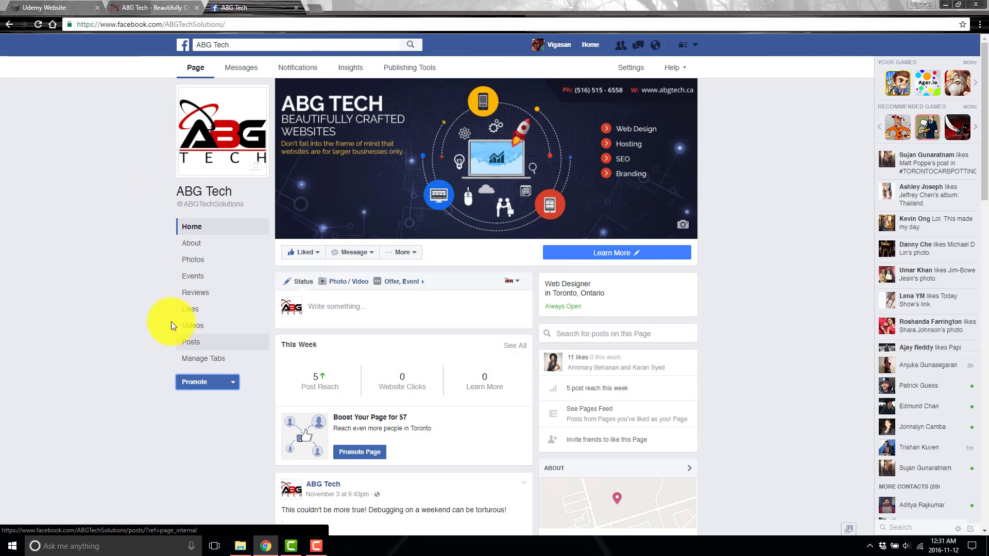
click(44, 7)
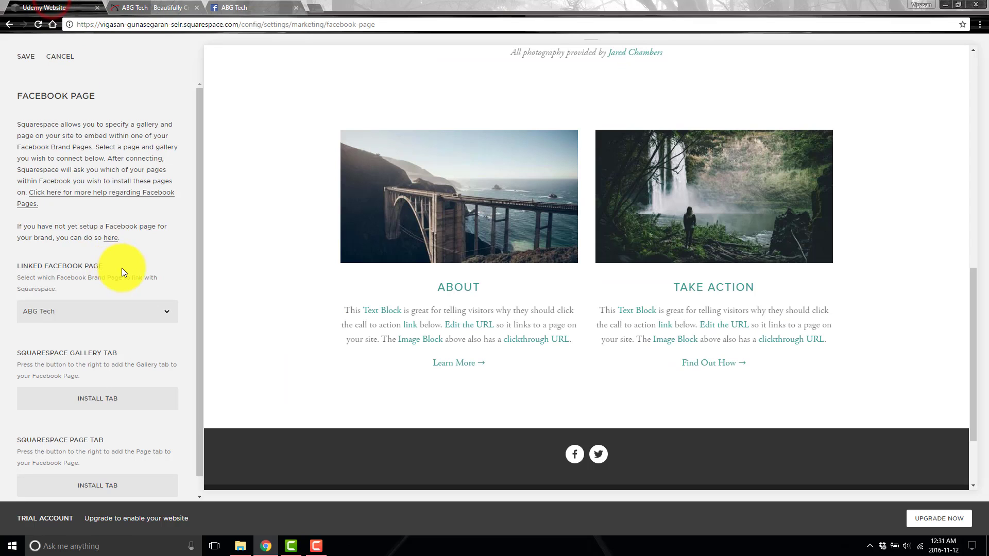
- Check the ABG Tech page's promotion options, then cancel the Facebook Page changes and return to Marketing
scroll(119, 314, down, 1)
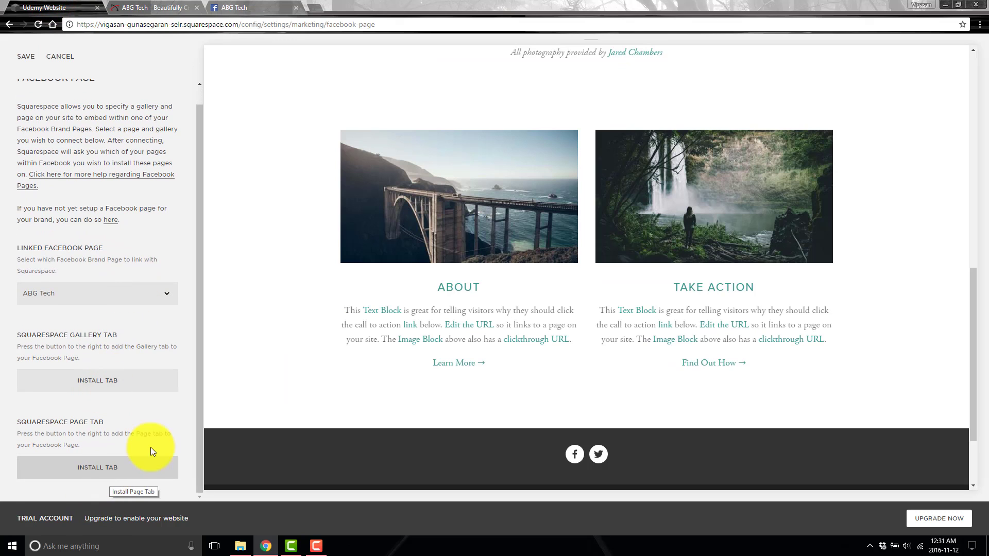
scroll(746, 216, up, 15)
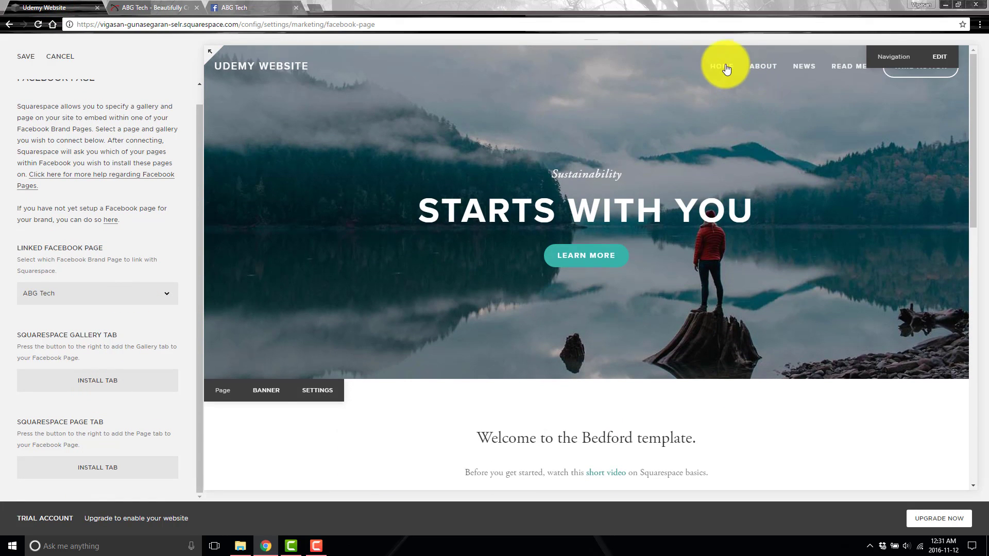
click(234, 7)
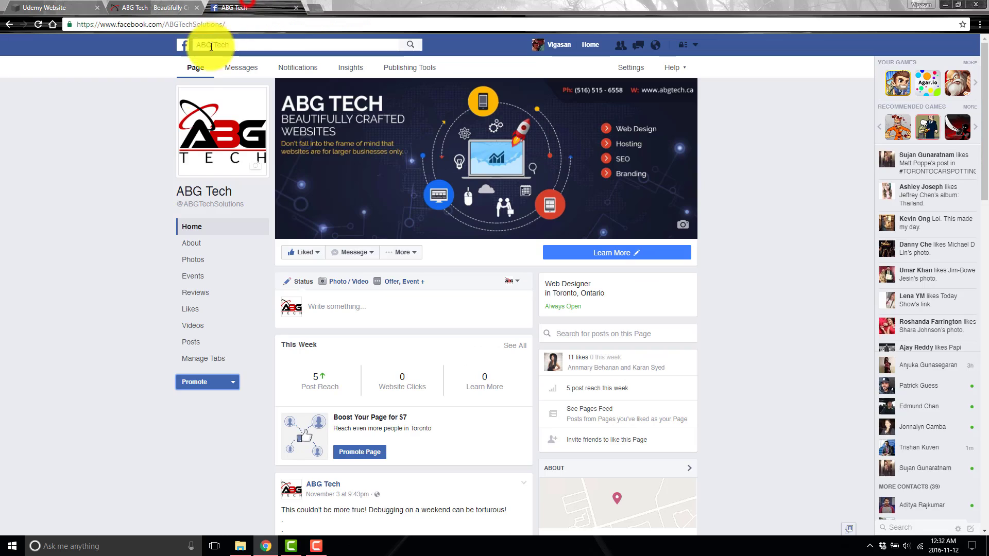
click(188, 382)
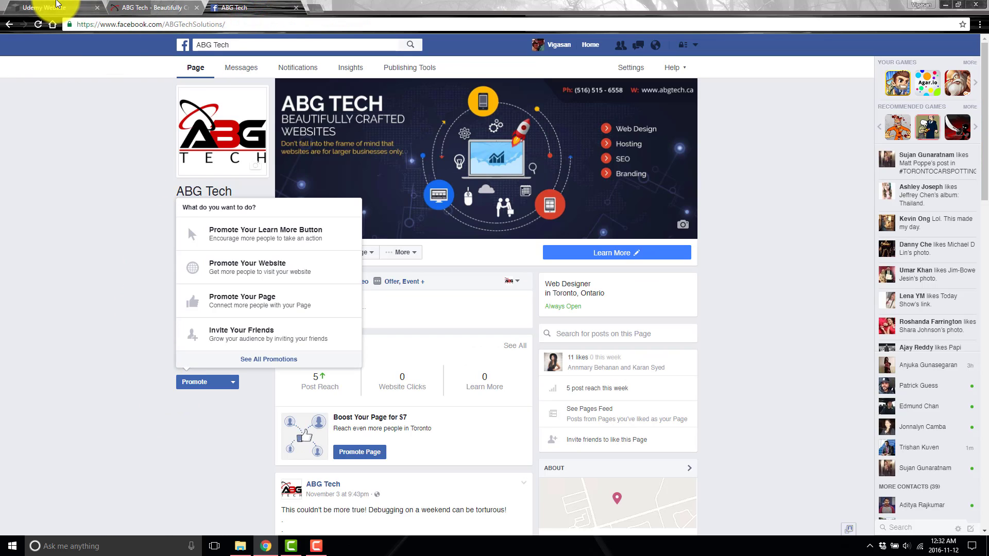
click(54, 7)
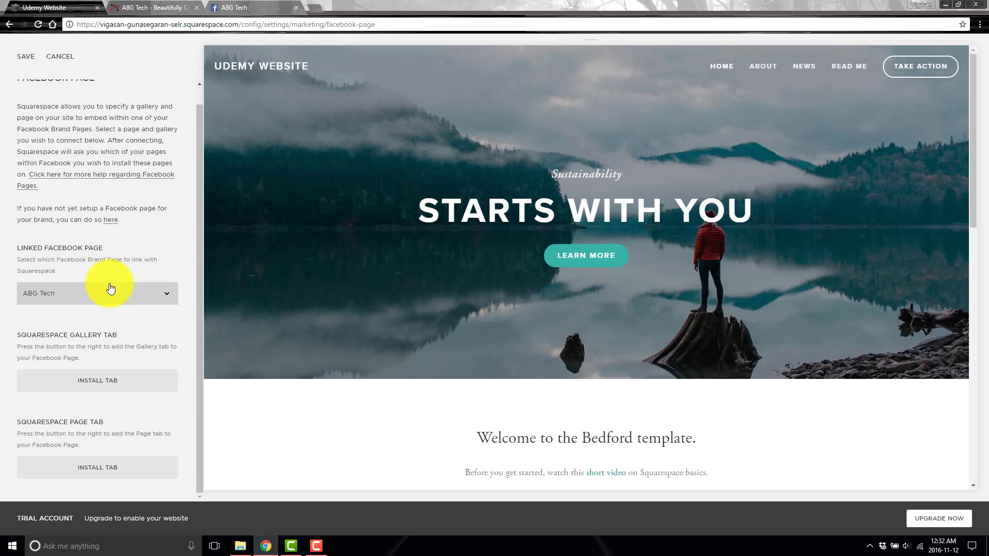
click(54, 58)
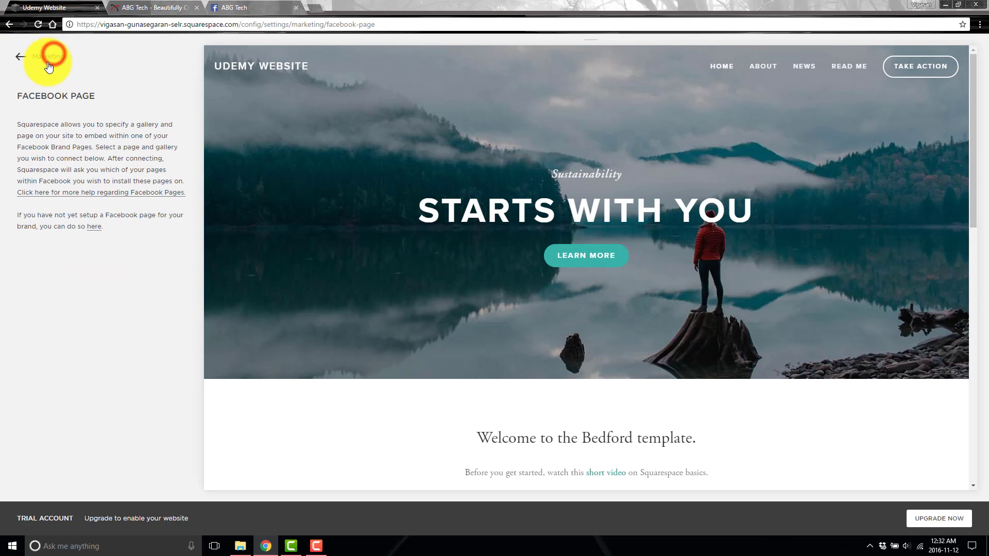
click(21, 57)
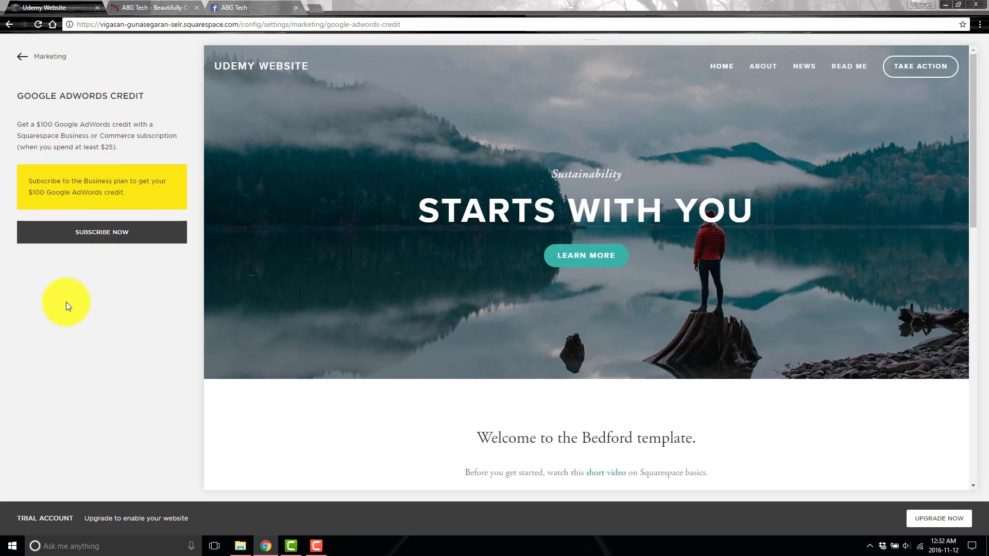
- Leave the $100 Google AdWords Credit offer and return through Marketing to the main Settings list
click(23, 57)
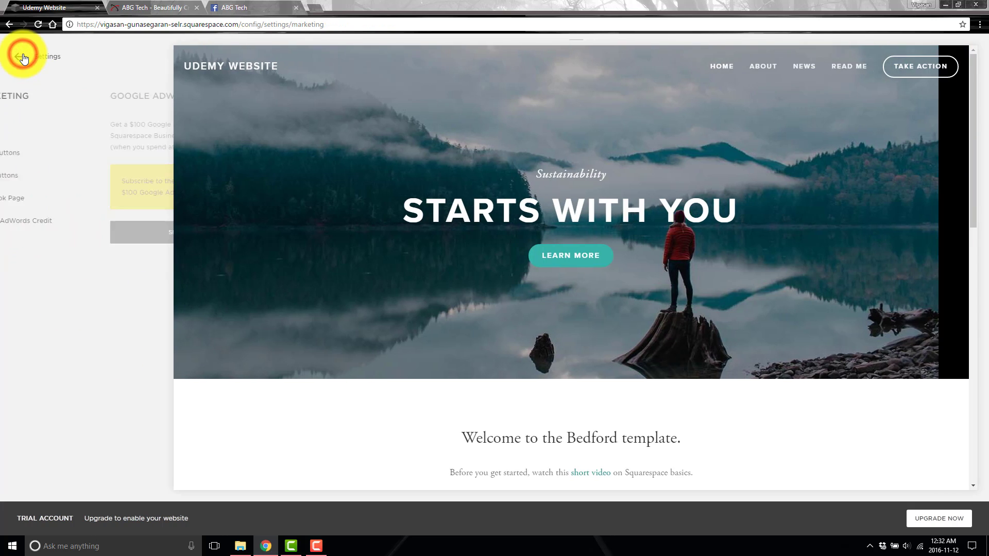
click(22, 57)
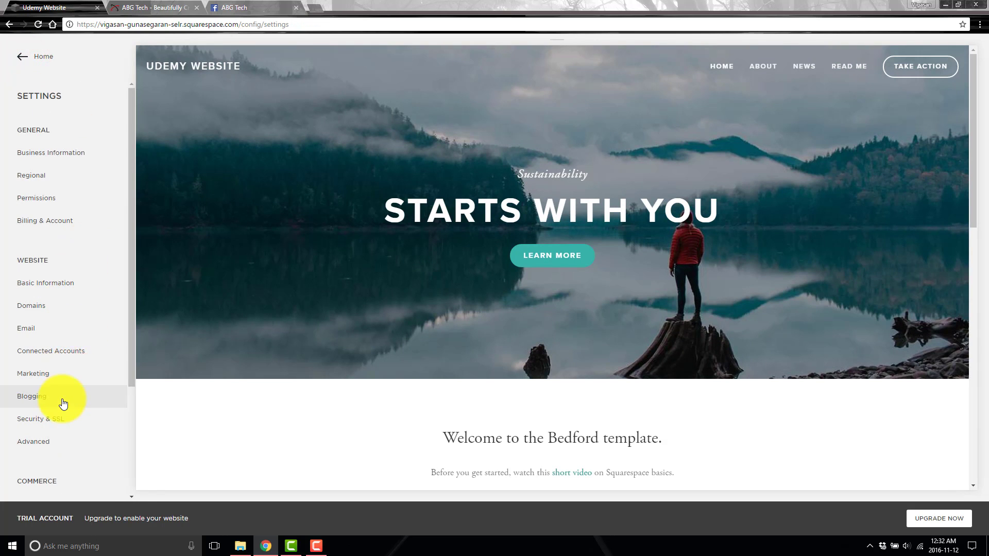
- In Blogging, delete %y/%m/%d/ from the Post URL Format so only %t remains
click(62, 397)
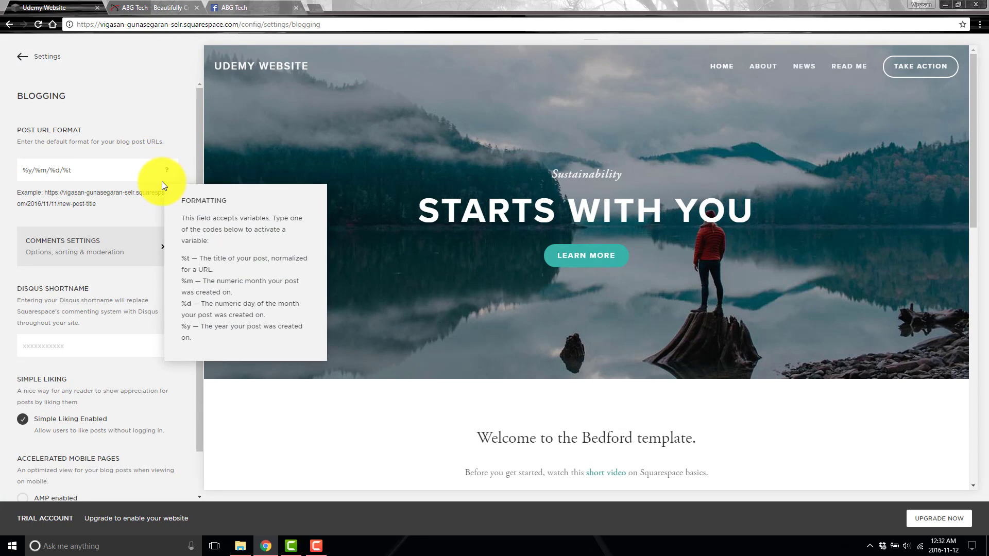
drag(180, 24, 21, 25)
mouse_move(173, 173)
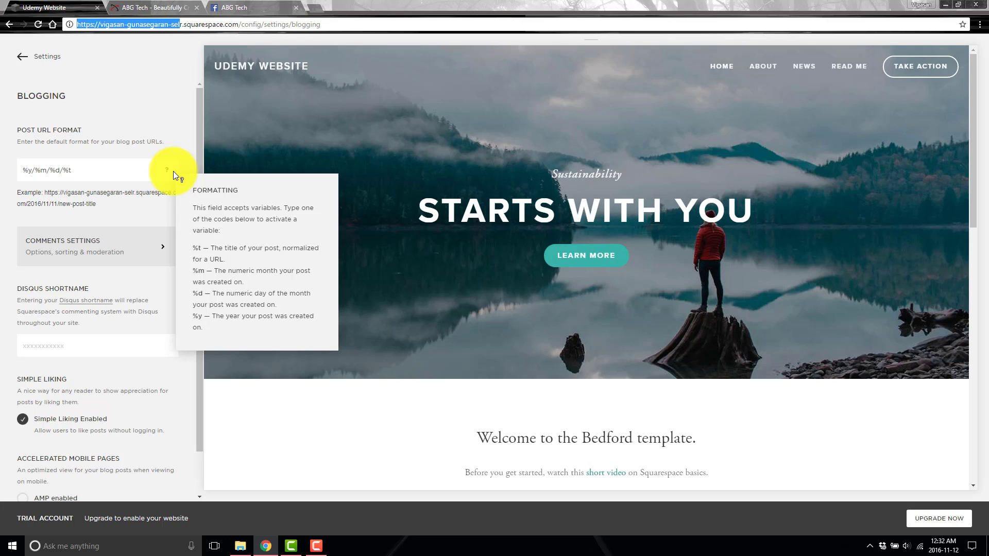
drag(64, 169, 1, 169)
key(BackSpace)
click(55, 172)
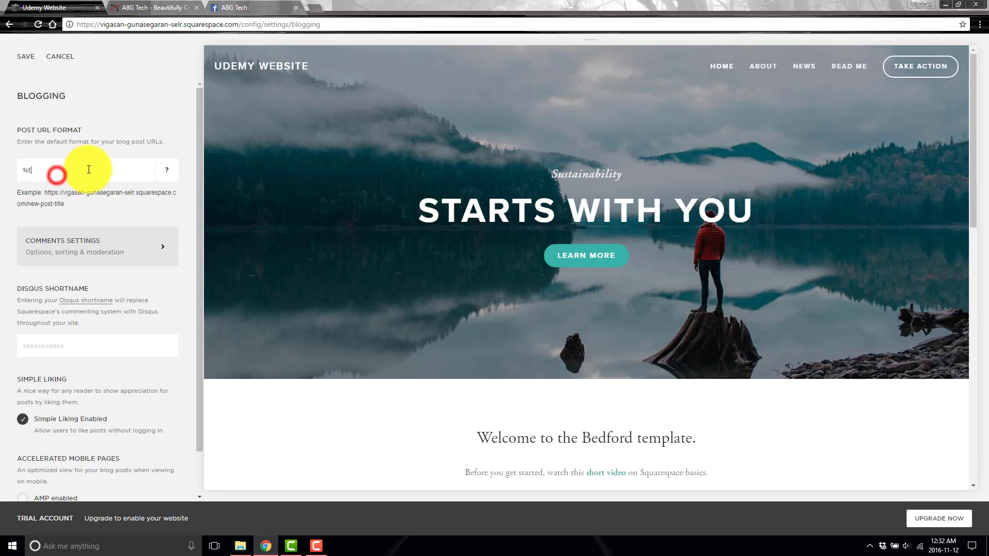
- Save the %t URL format, turn on Enable Comments Globally, save, and return to Blogging
click(126, 255)
click(185, 291)
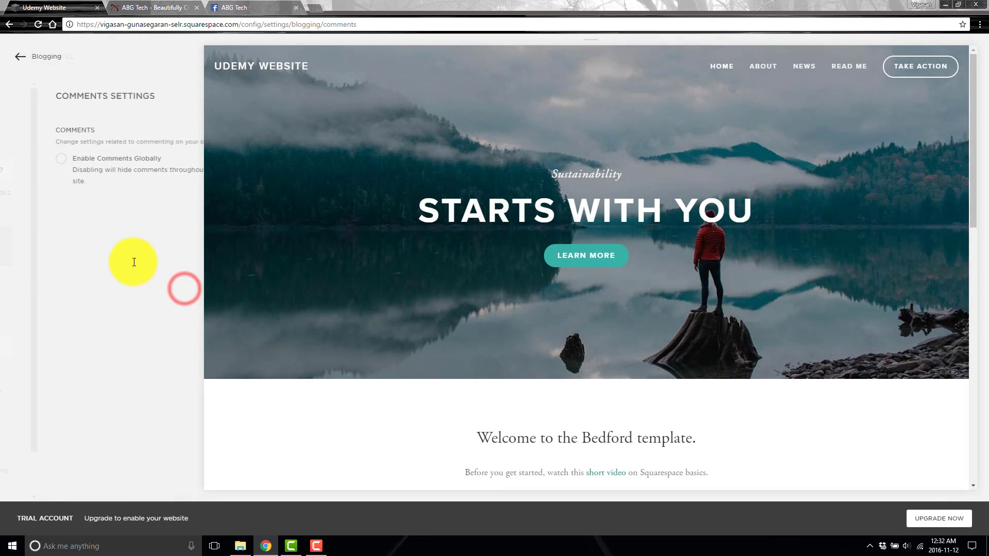
click(103, 172)
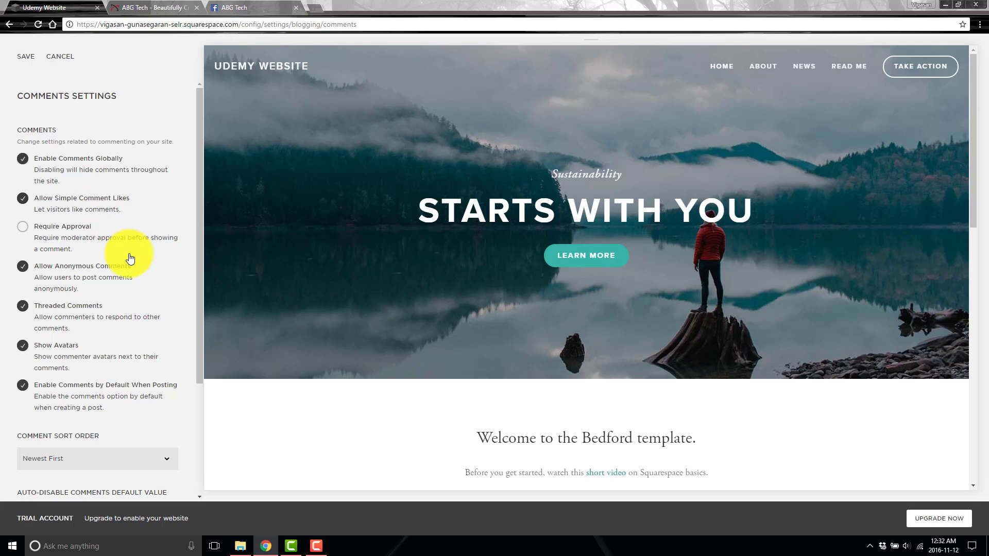
click(27, 58)
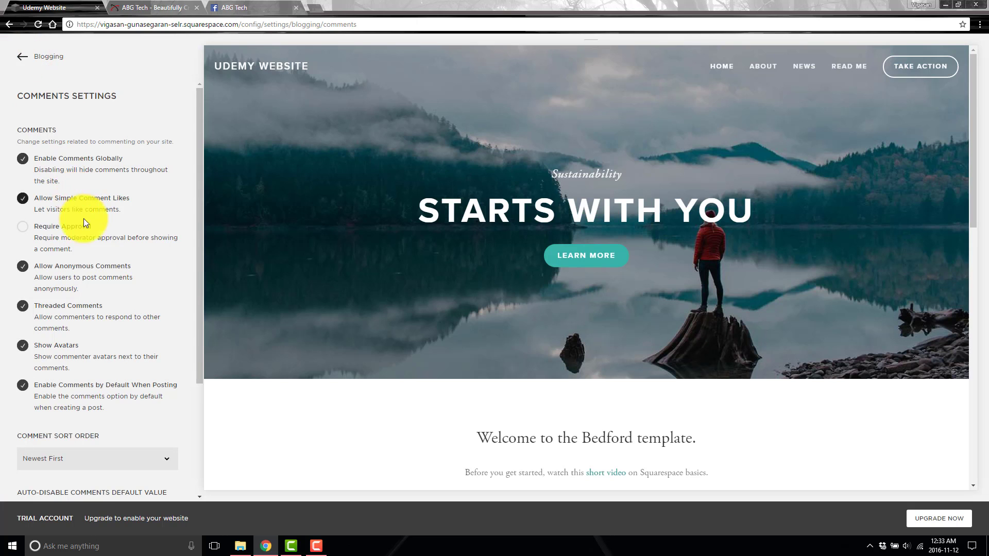
scroll(82, 221, down, 3)
scroll(137, 287, up, 3)
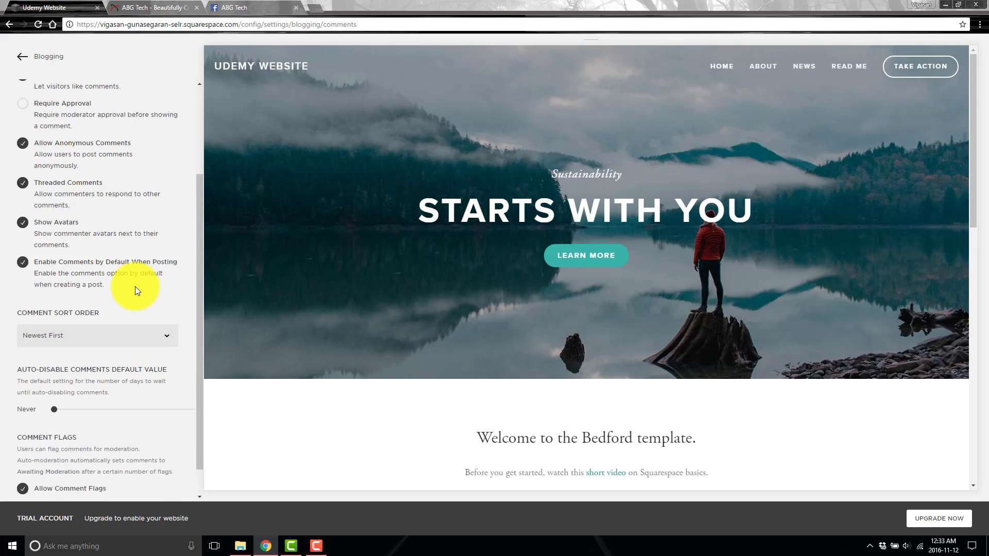
click(22, 57)
- Check AMP enabled in the Blogging settings, save, and go back to Settings
scroll(129, 357, down, 1)
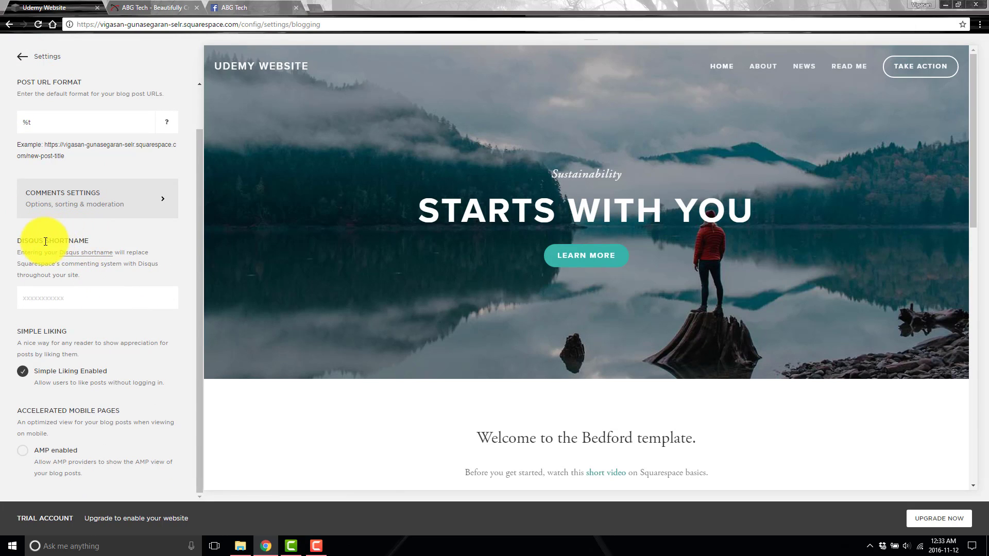
drag(45, 241, 17, 241)
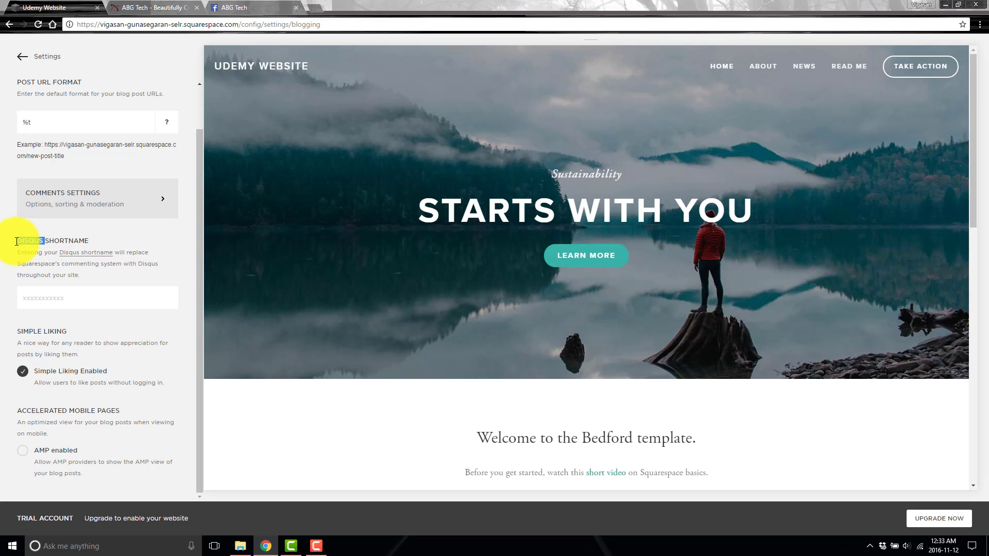
click(77, 305)
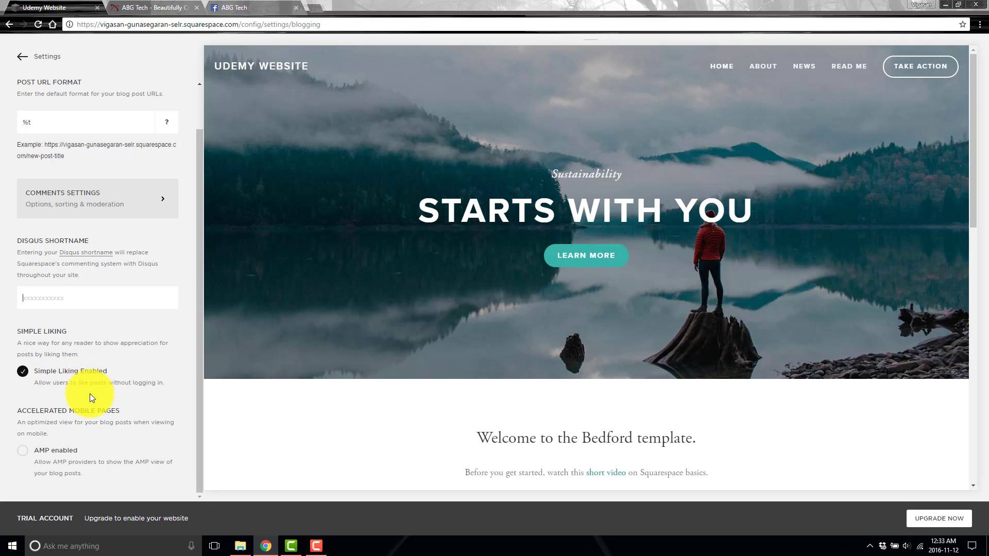
click(61, 451)
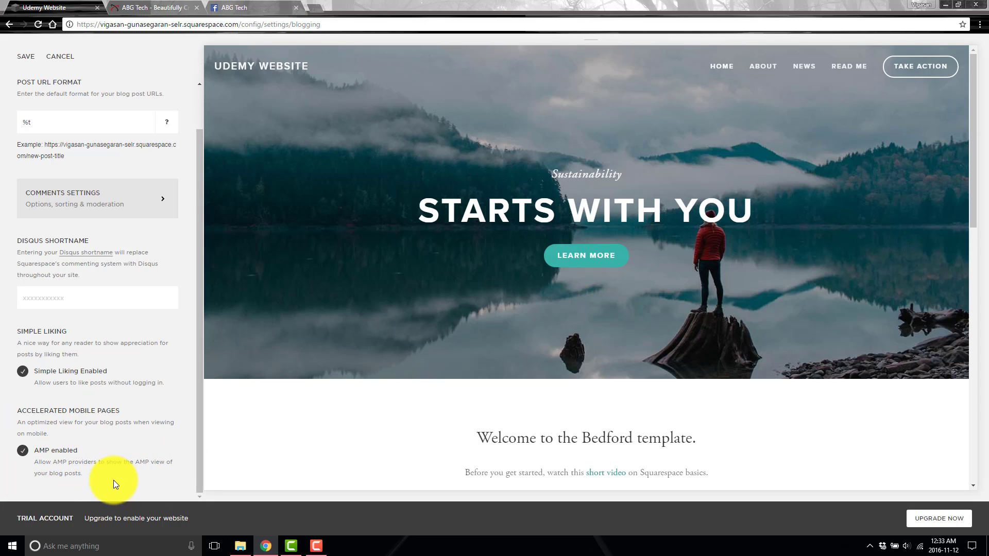
click(31, 62)
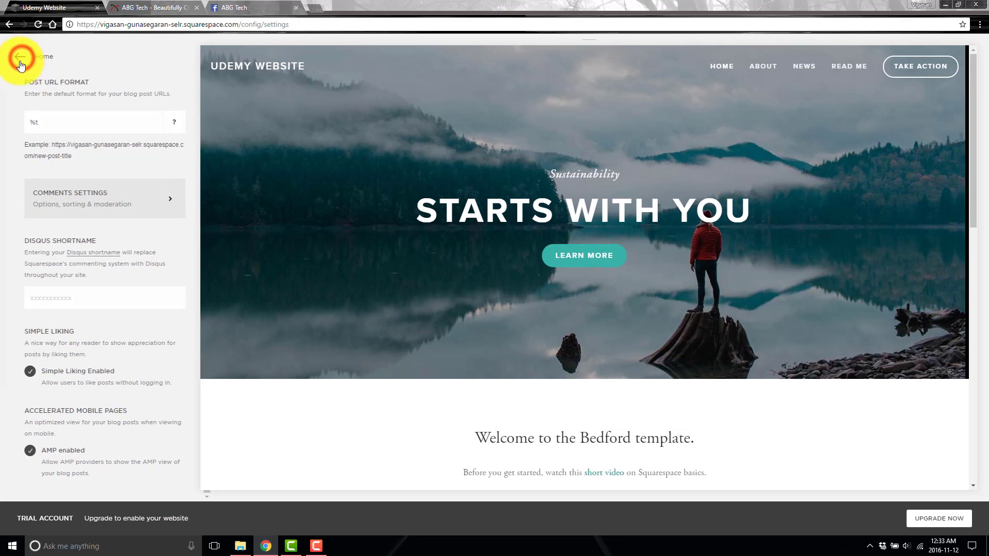
click(22, 60)
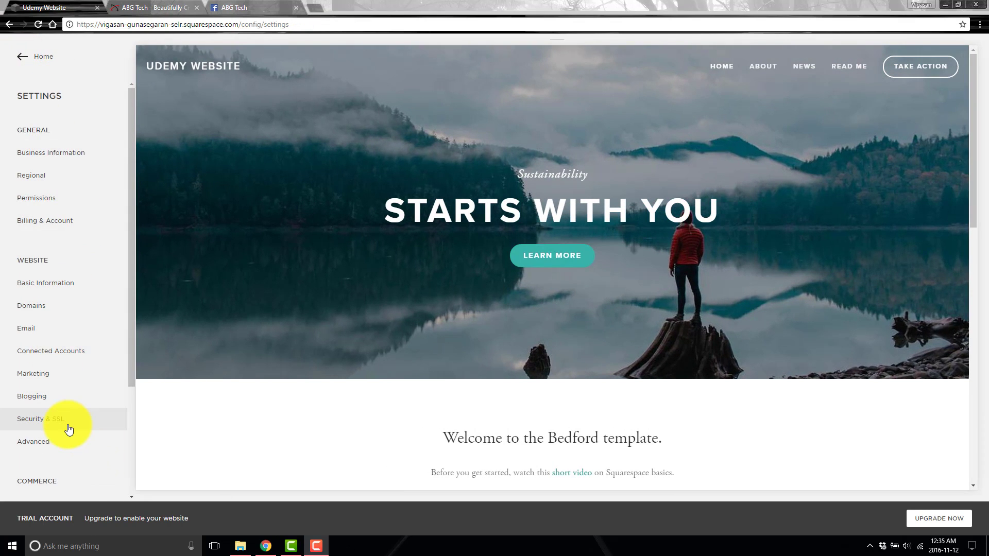
- In Security & SSL, keep Secure (Preferred) selected and the site-wide password disabled
click(68, 427)
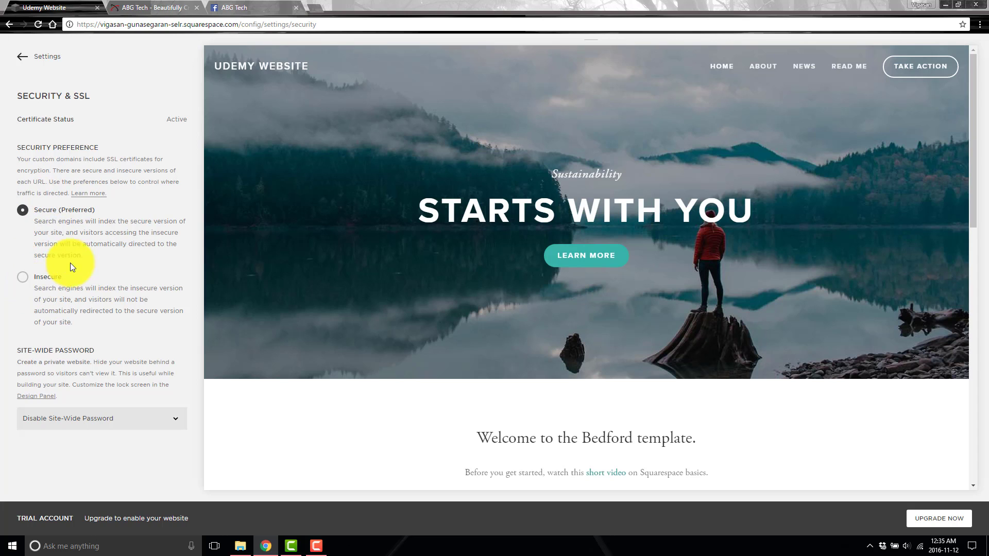
click(23, 210)
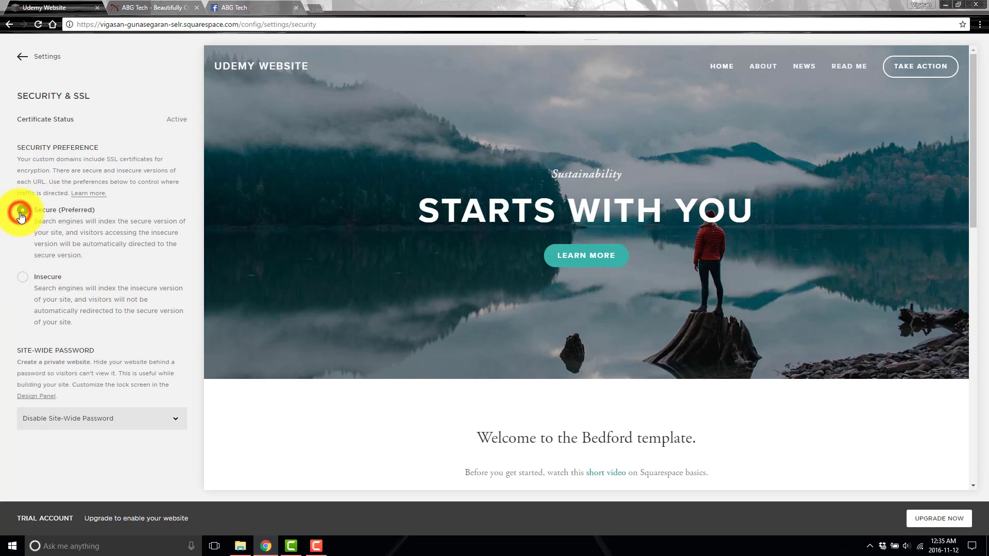
click(103, 418)
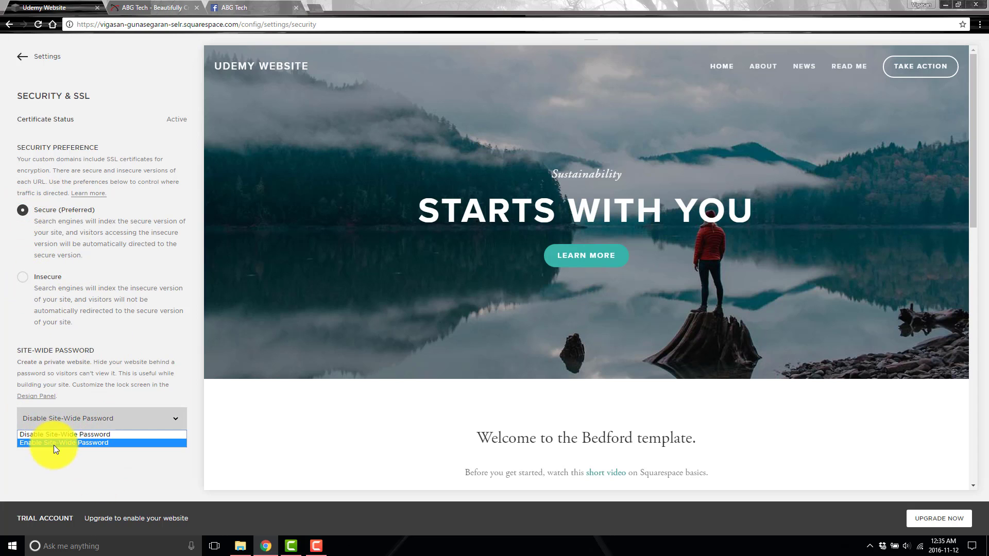
click(112, 463)
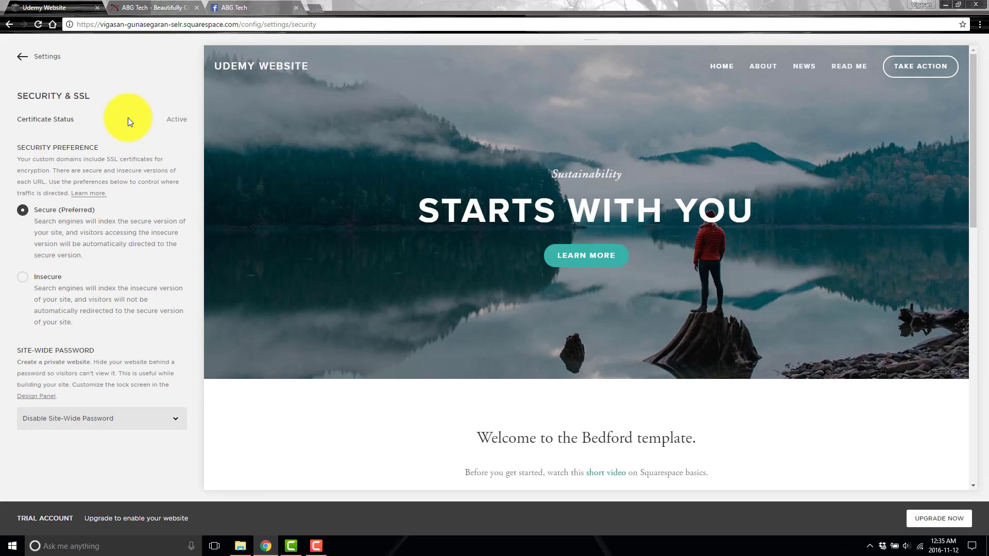
- Open Advanced > 404 Error / Page Not Found and leave the 404 page on System Default
click(24, 60)
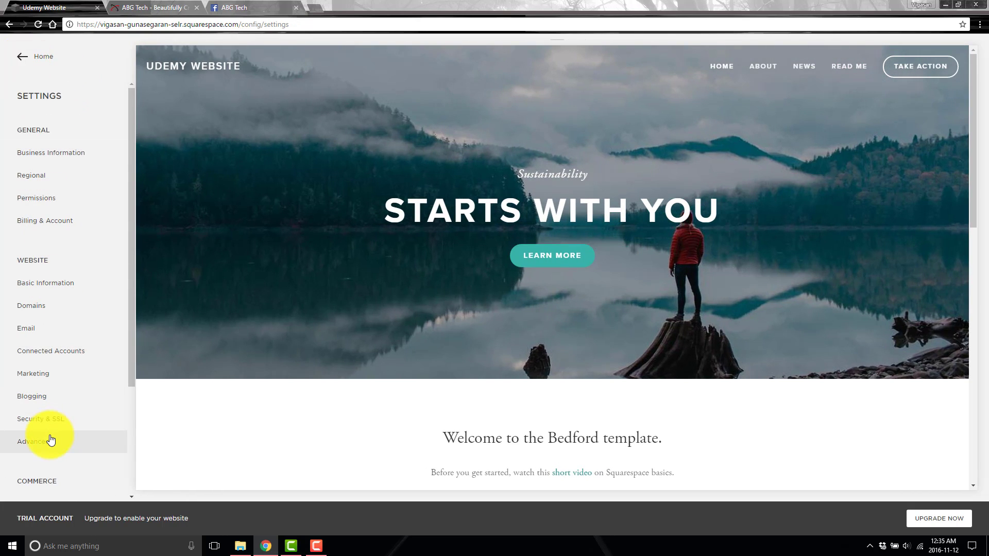
click(57, 446)
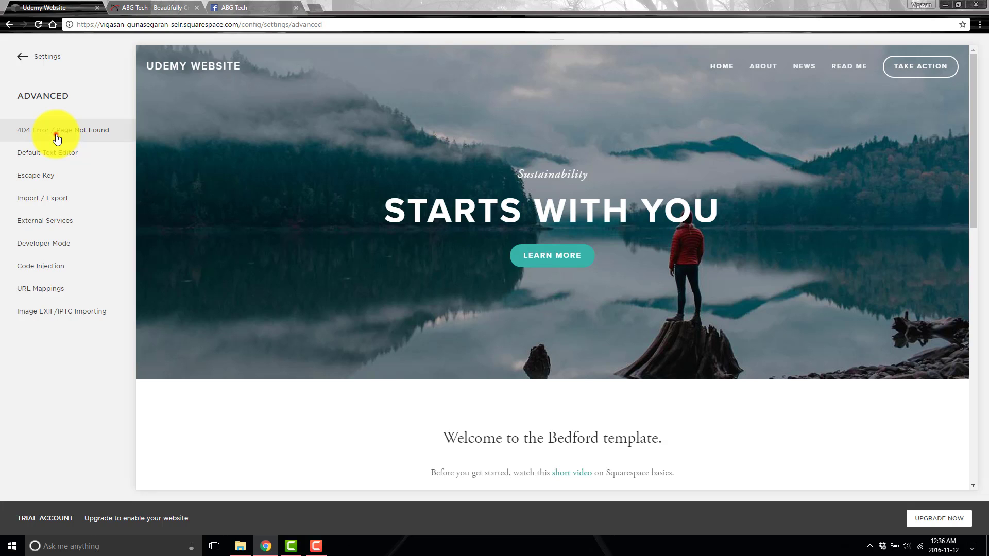
click(56, 136)
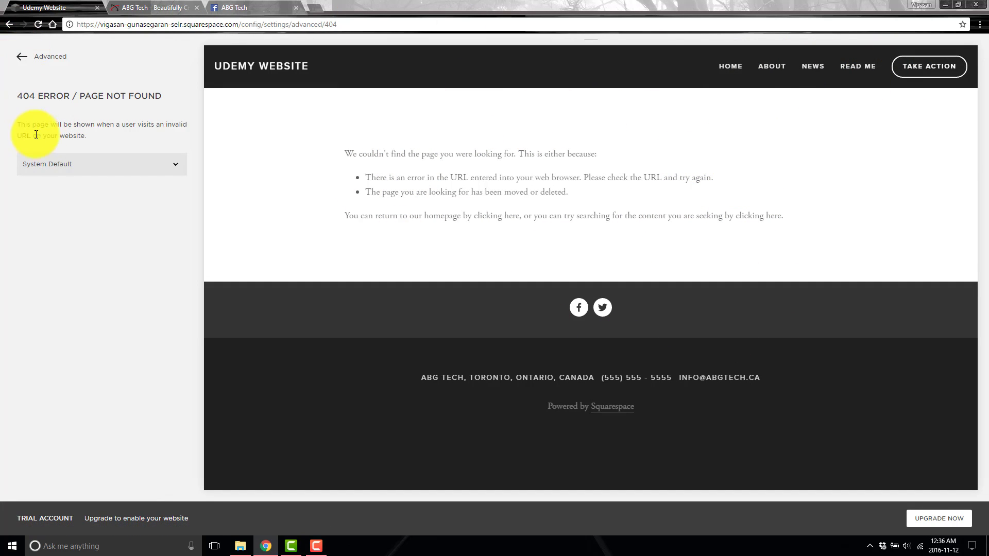
click(48, 163)
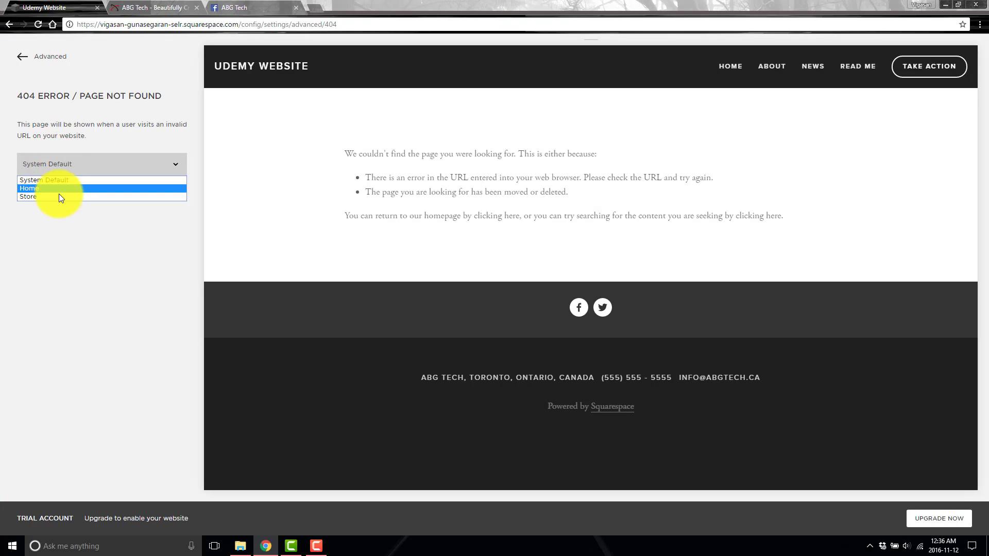
click(54, 235)
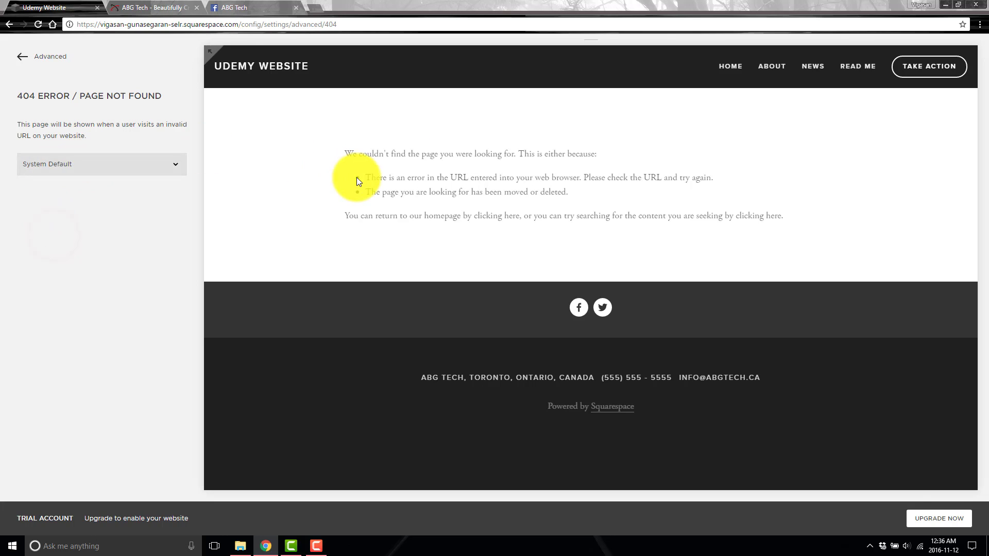
drag(877, 215, 299, 132)
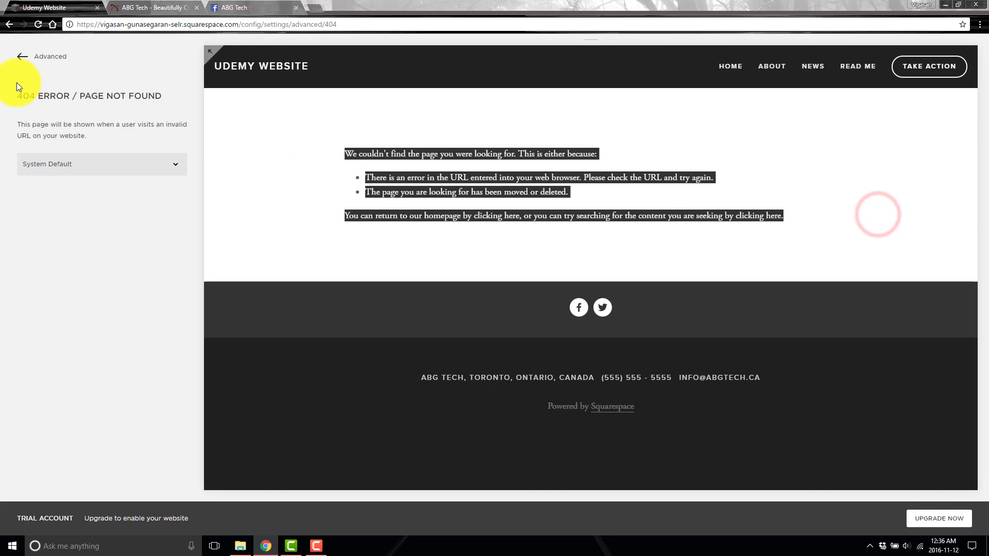
- Glance at the default text editor settings, then uncheck Enable Login with Escape Key and save
click(23, 63)
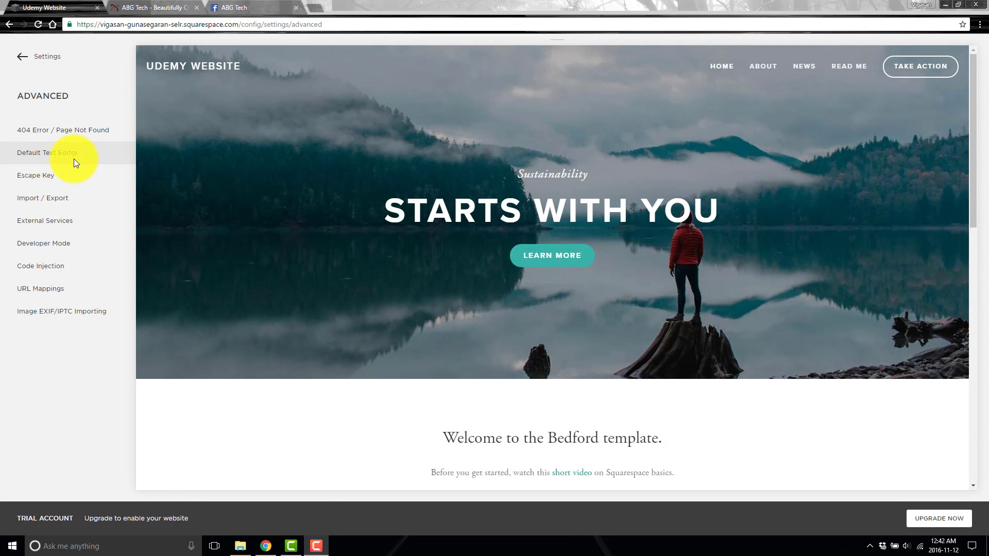
click(73, 155)
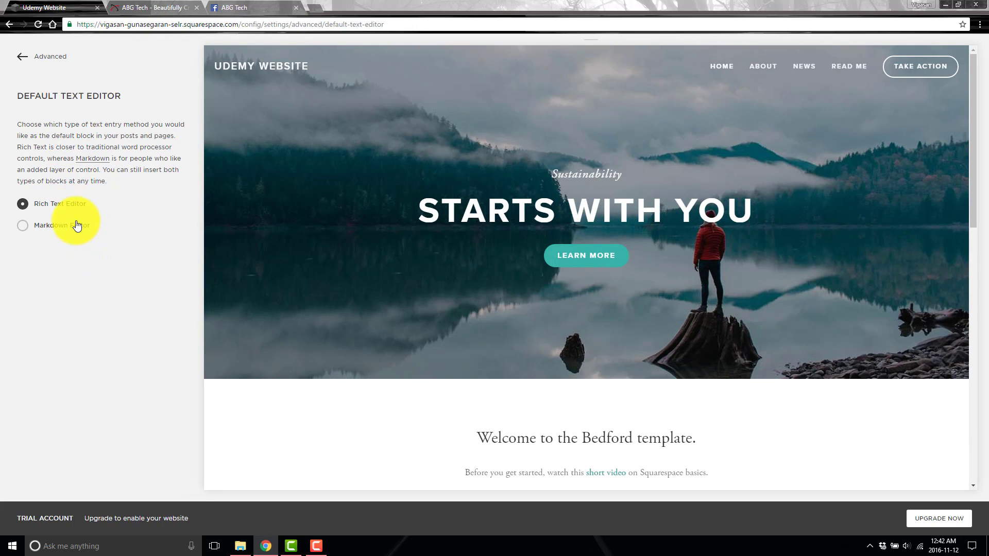
click(23, 58)
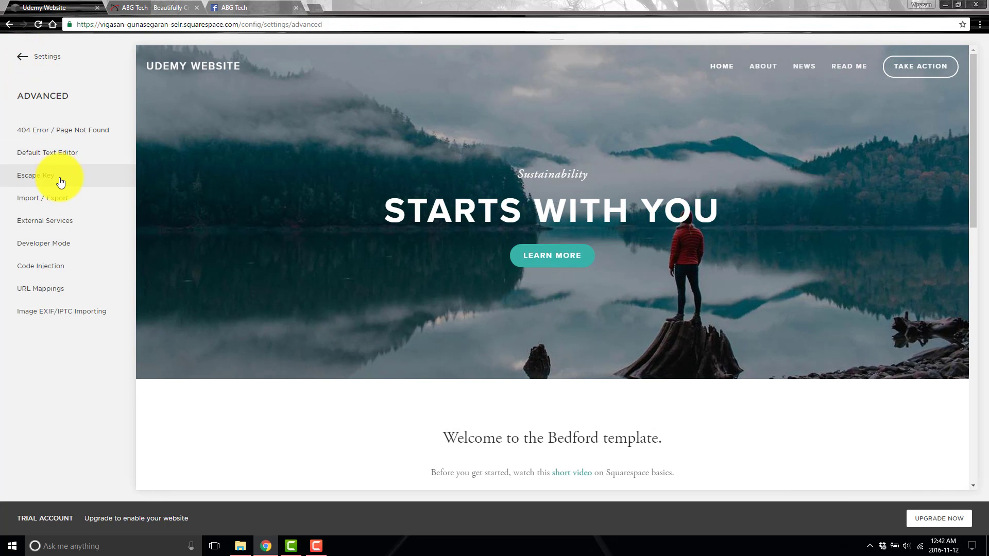
click(60, 179)
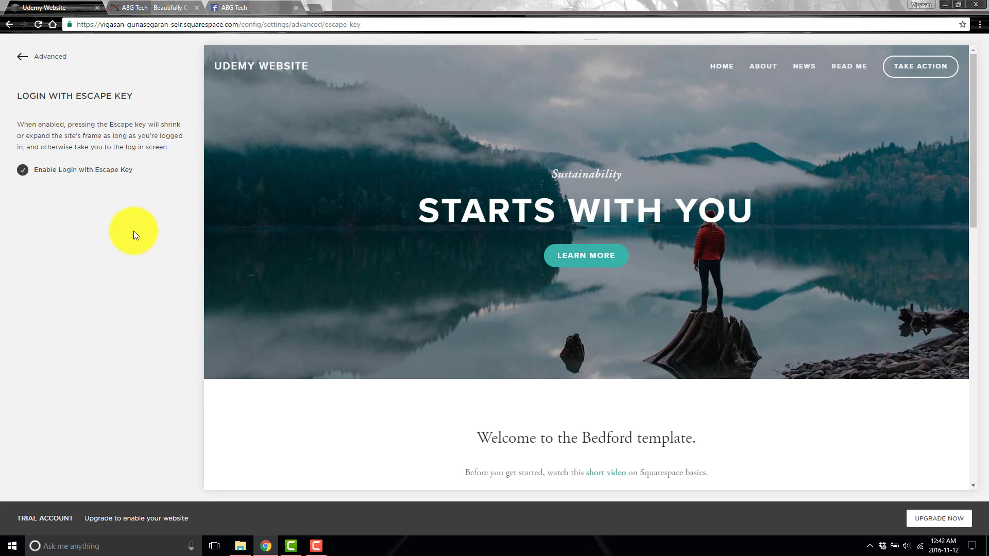
click(22, 173)
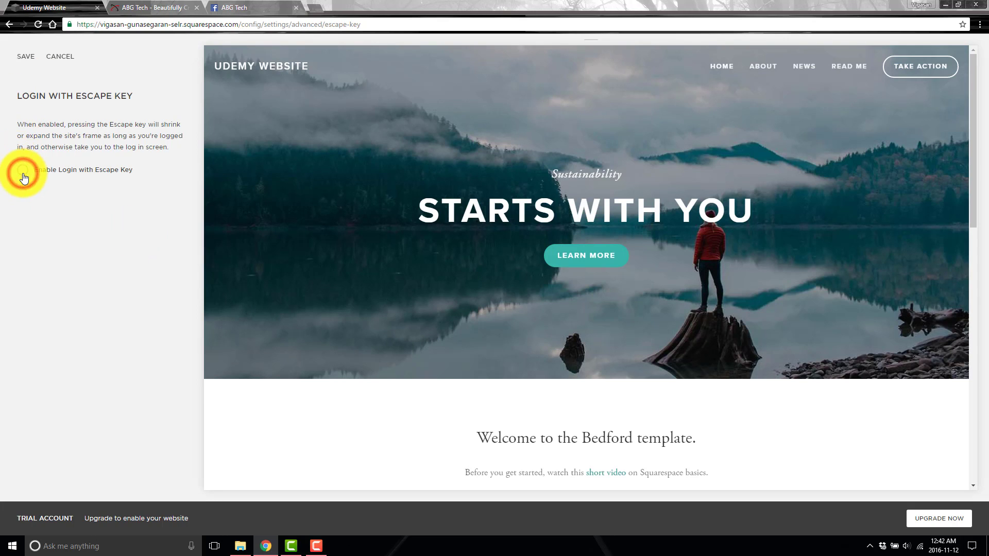
click(22, 57)
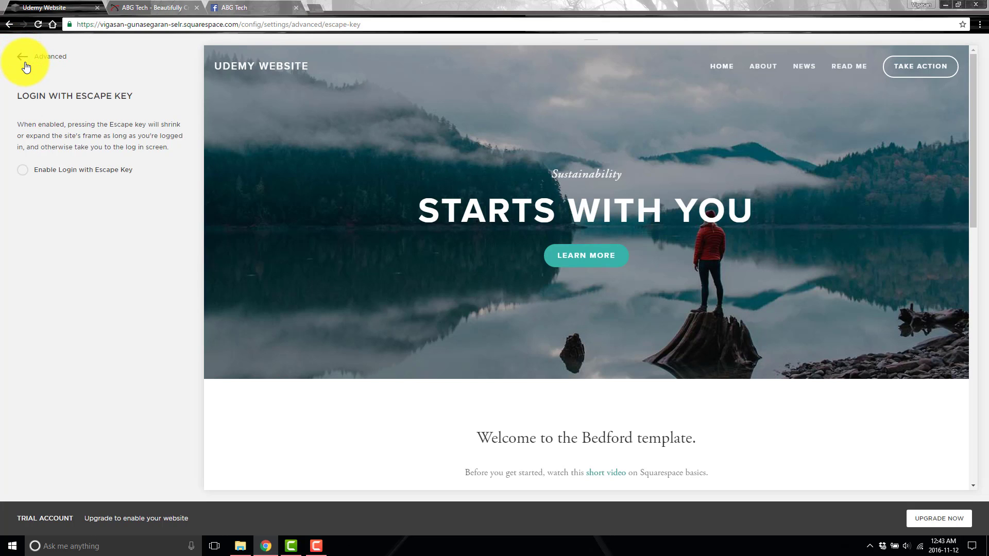
click(24, 61)
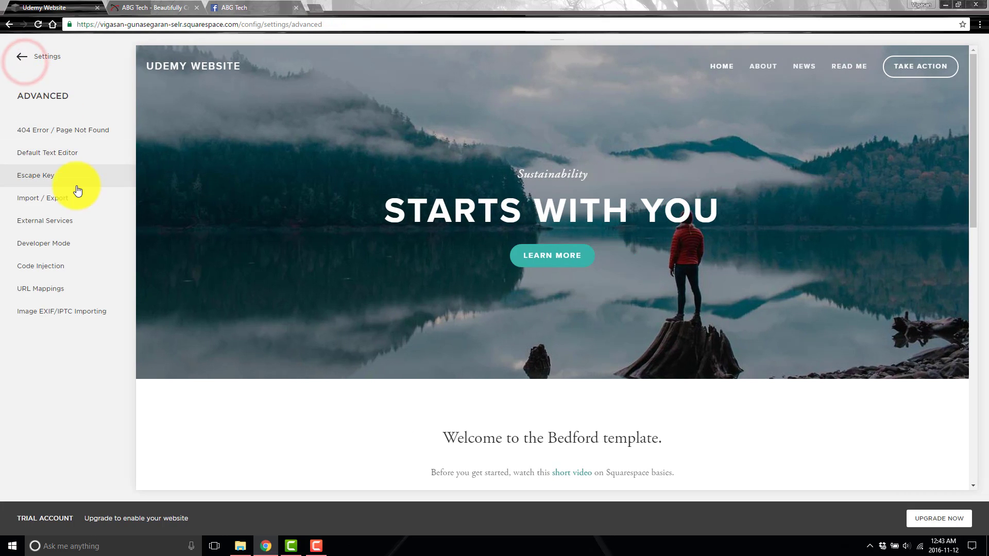
click(53, 205)
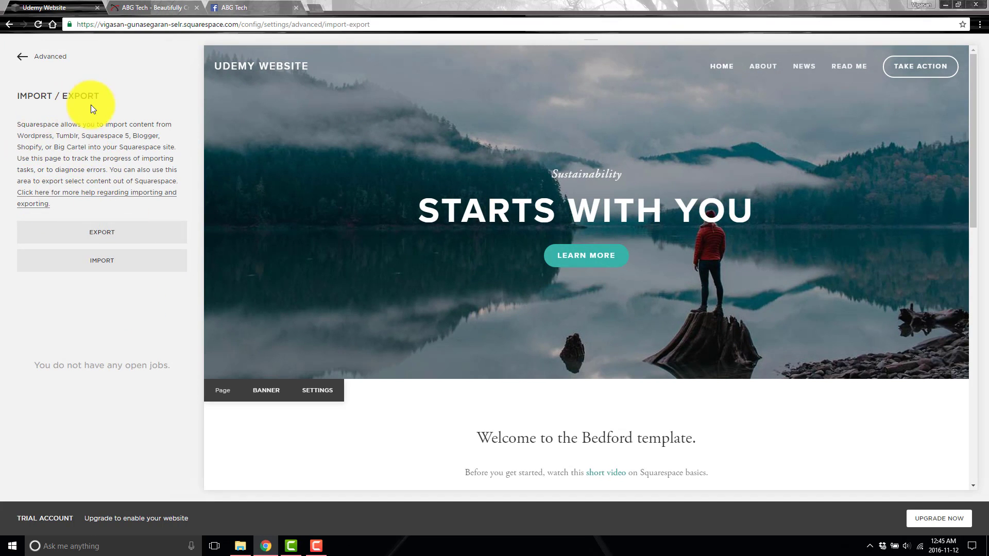
drag(11, 131, 88, 146)
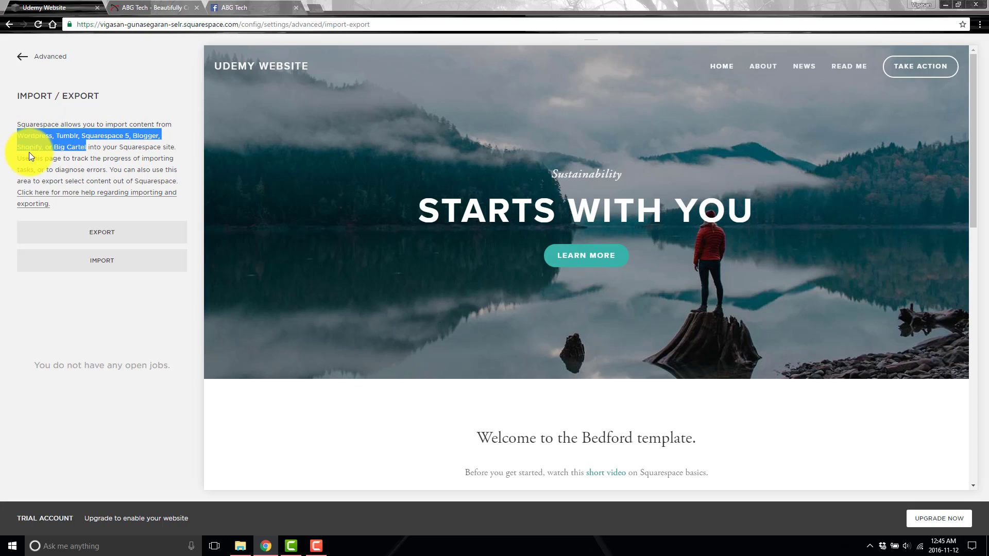
click(105, 305)
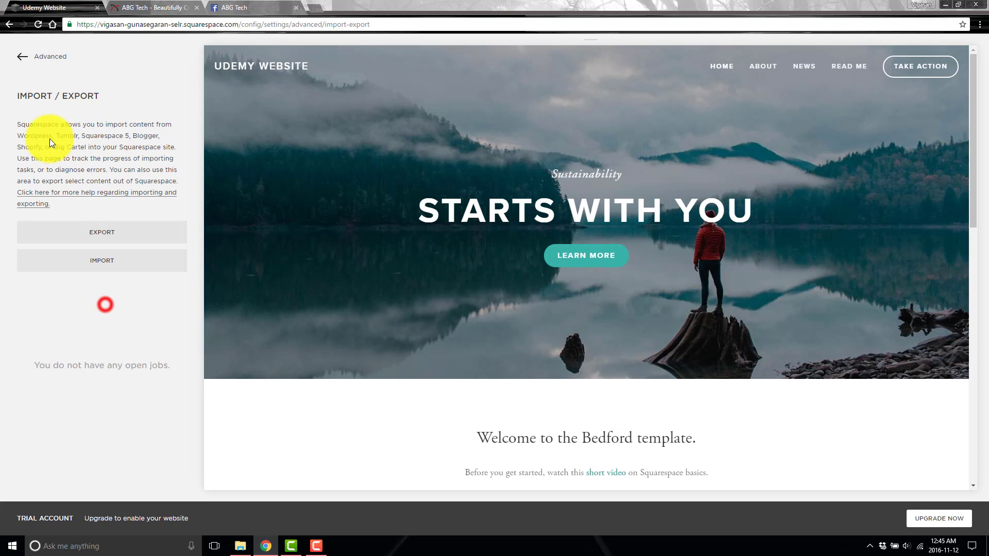
click(21, 58)
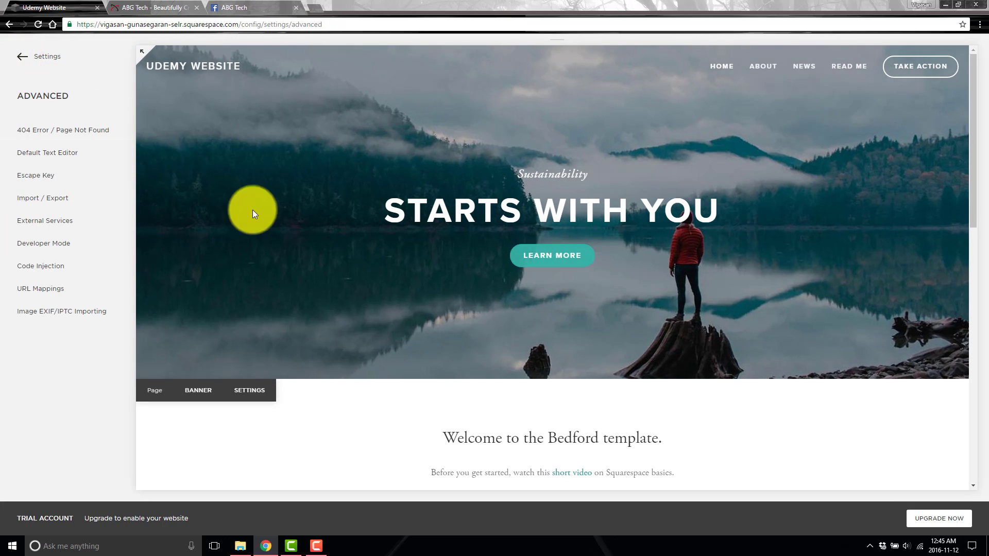
click(95, 226)
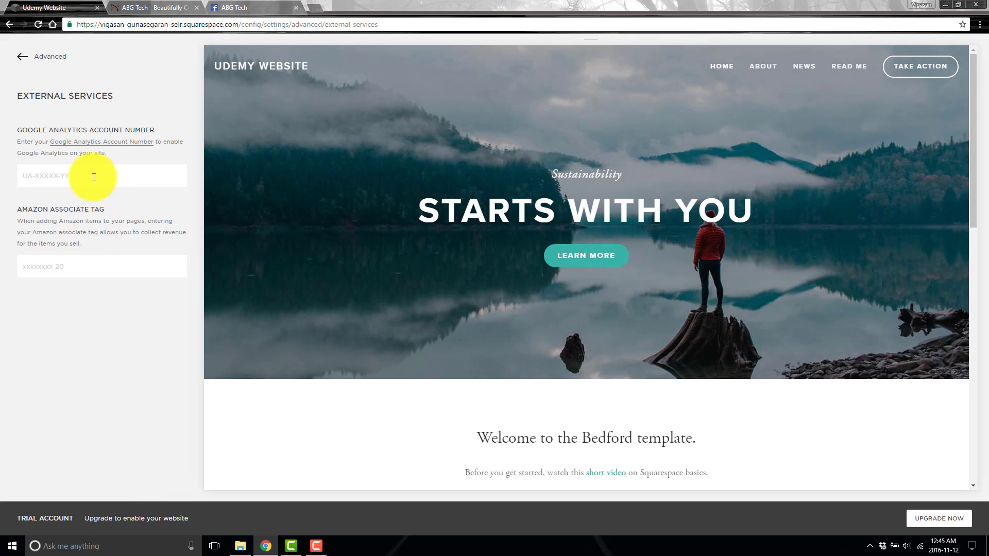
click(91, 177)
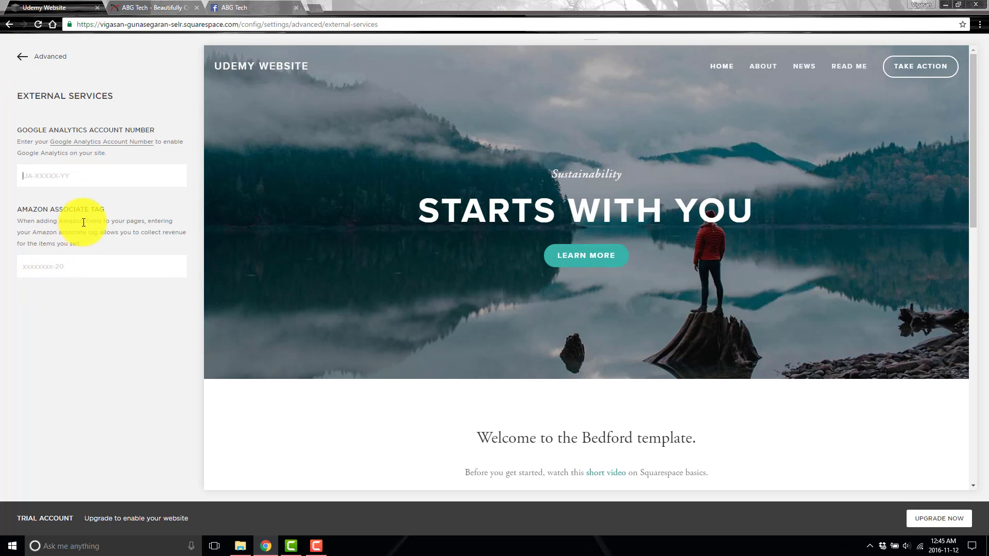
click(96, 265)
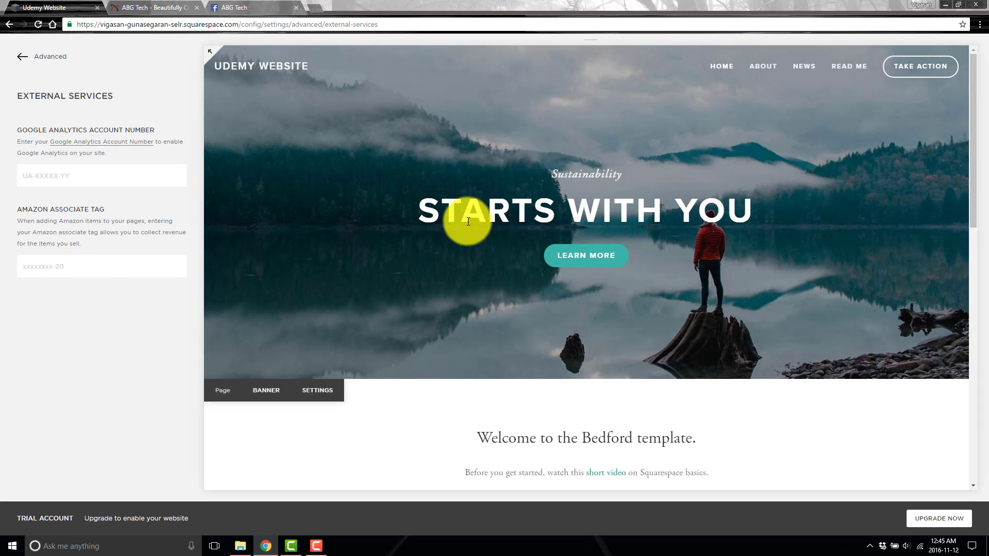
click(90, 259)
click(22, 56)
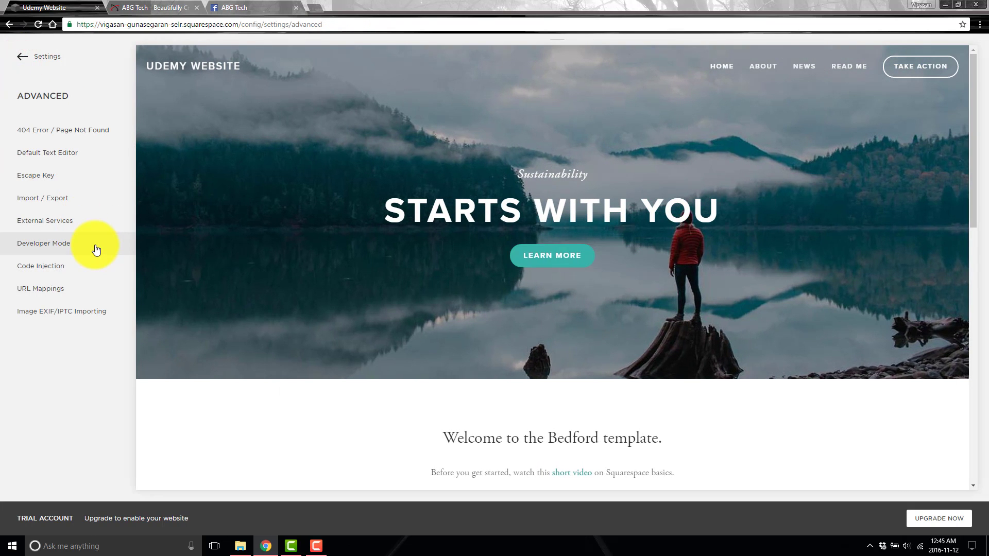
- Look at Developer Mode, then open Code Injection and check its empty Header and Footer boxes
click(96, 249)
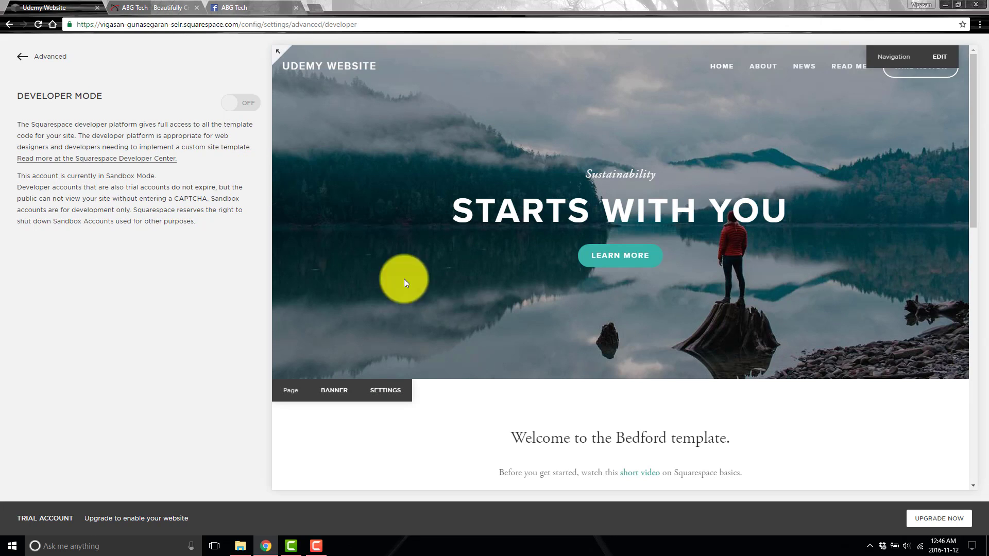
click(21, 56)
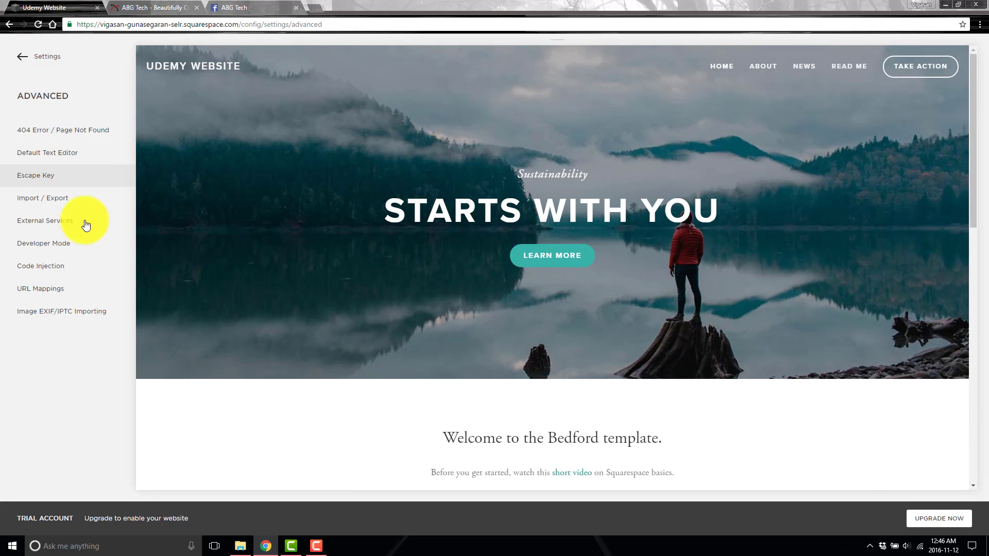
click(71, 275)
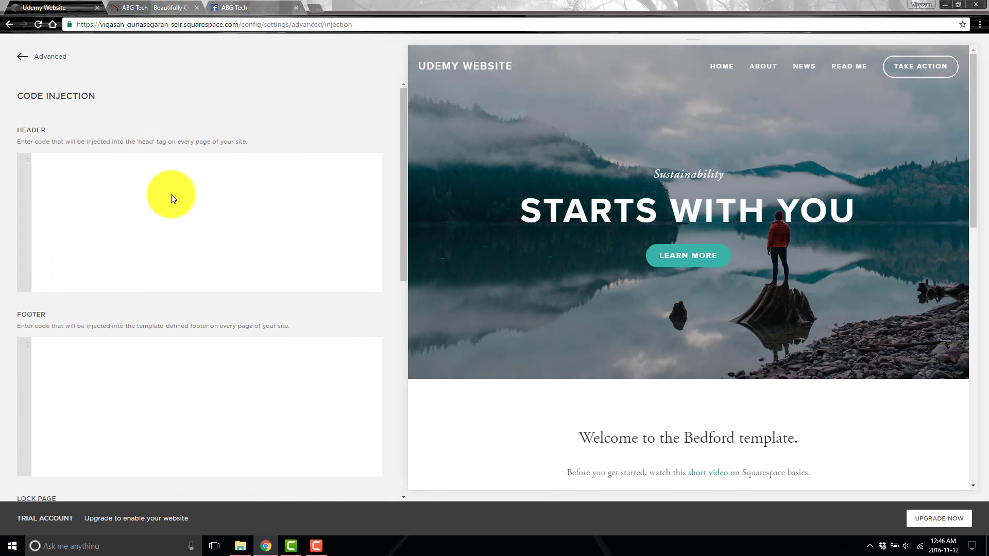
scroll(302, 319, down, 8)
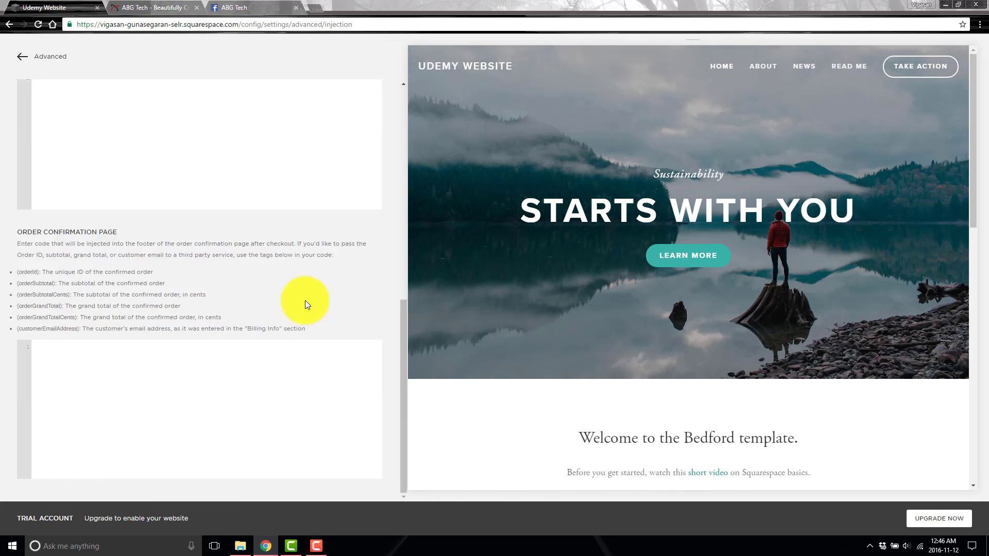
scroll(302, 301, up, 5)
scroll(209, 249, up, 3)
click(133, 176)
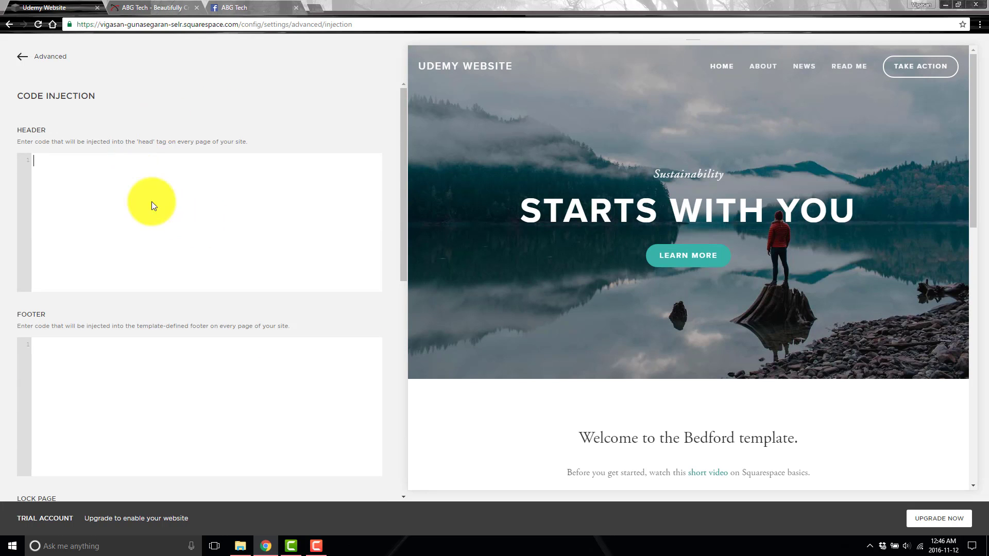
click(63, 184)
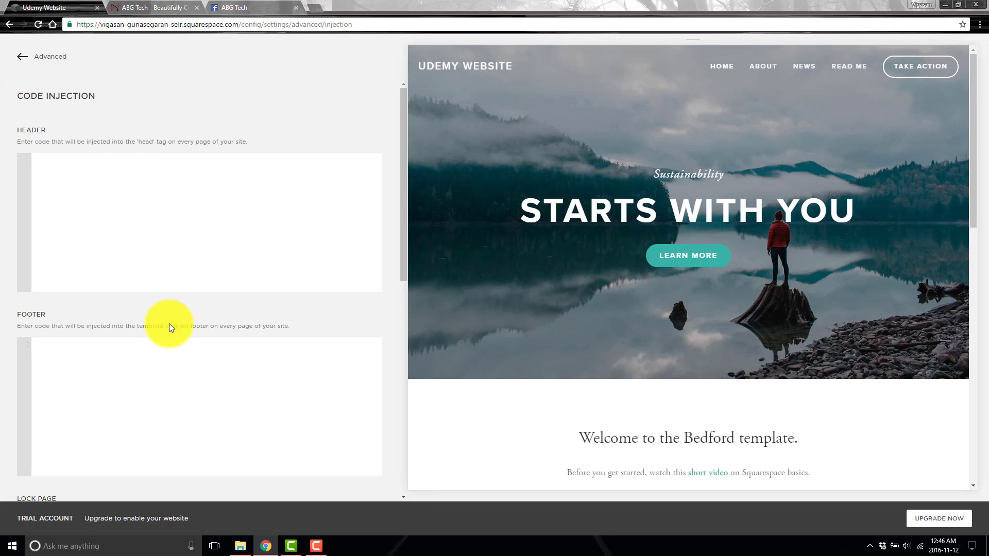
click(154, 384)
click(118, 186)
scroll(136, 206, down, 5)
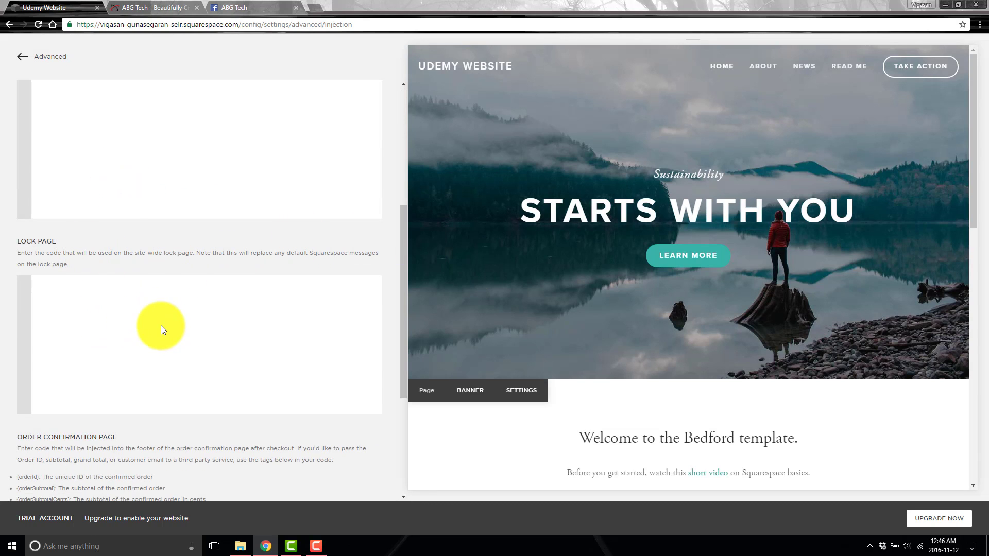
scroll(155, 460, down, 5)
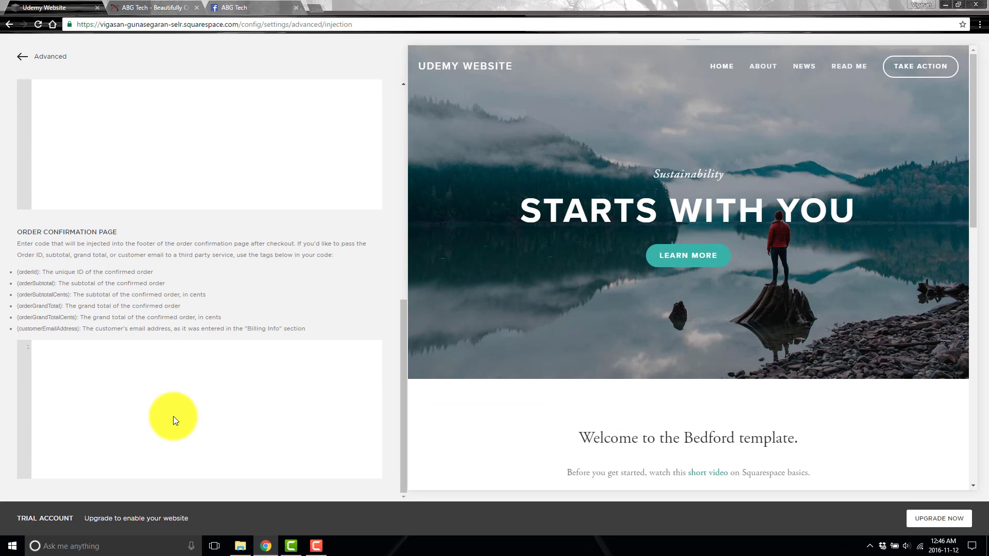
- Leave Code Injection unchanged and view URL Mappings, leaving the mapping box empty, then return to Advanced
click(20, 59)
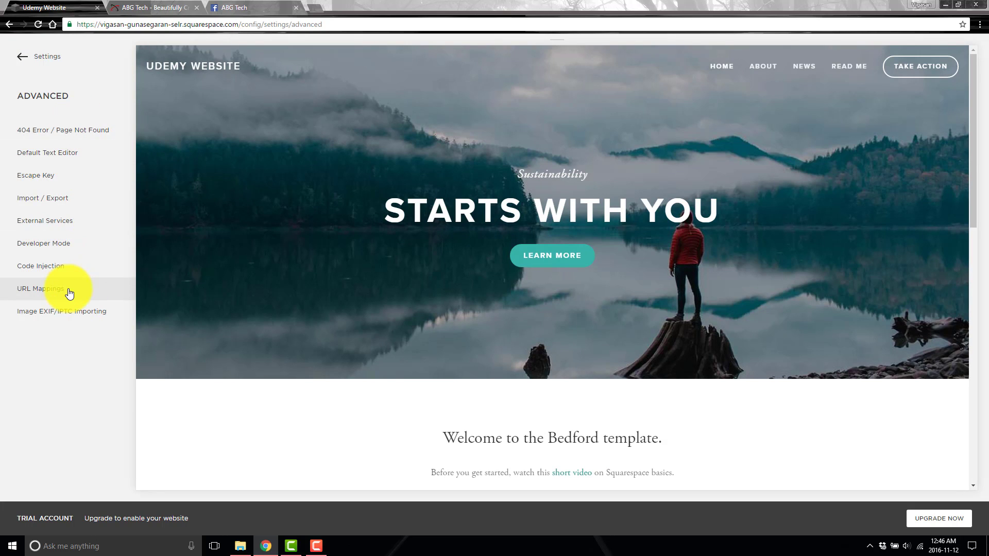
click(70, 291)
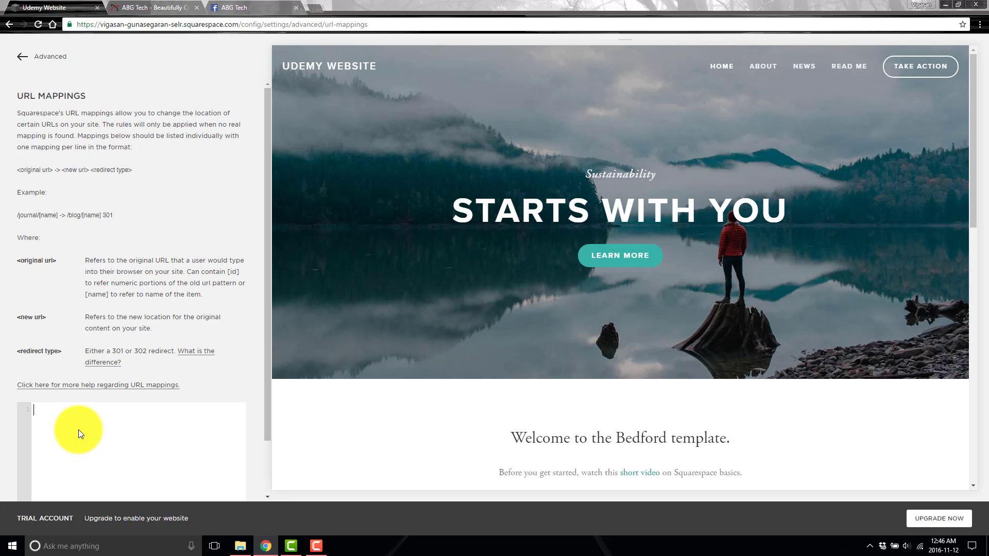
scroll(16, 245, down, 1)
scroll(62, 206, up, 1)
click(21, 57)
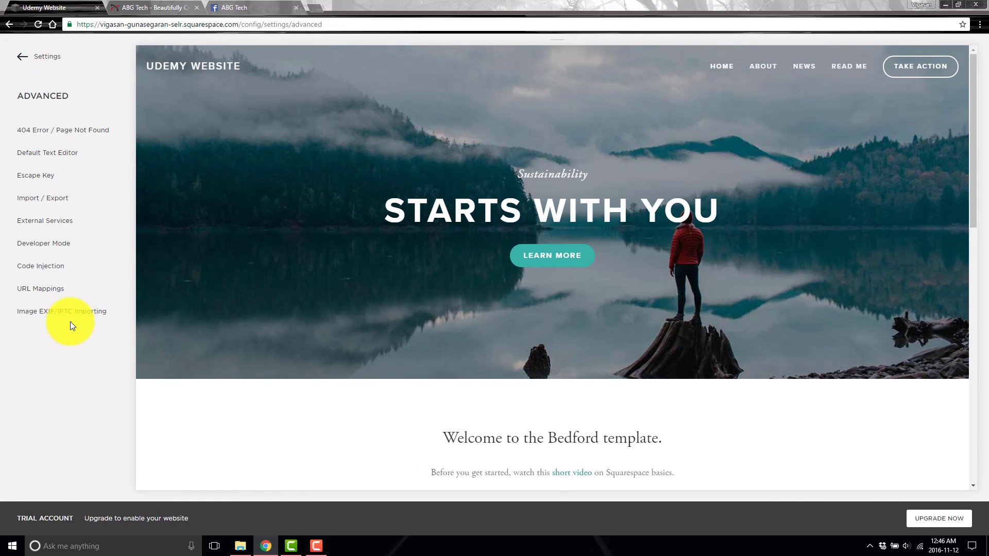
- Check Enable Image Metadata Importing under Image EXIF/IPTC Importing, save, and return to the main Settings list
click(72, 317)
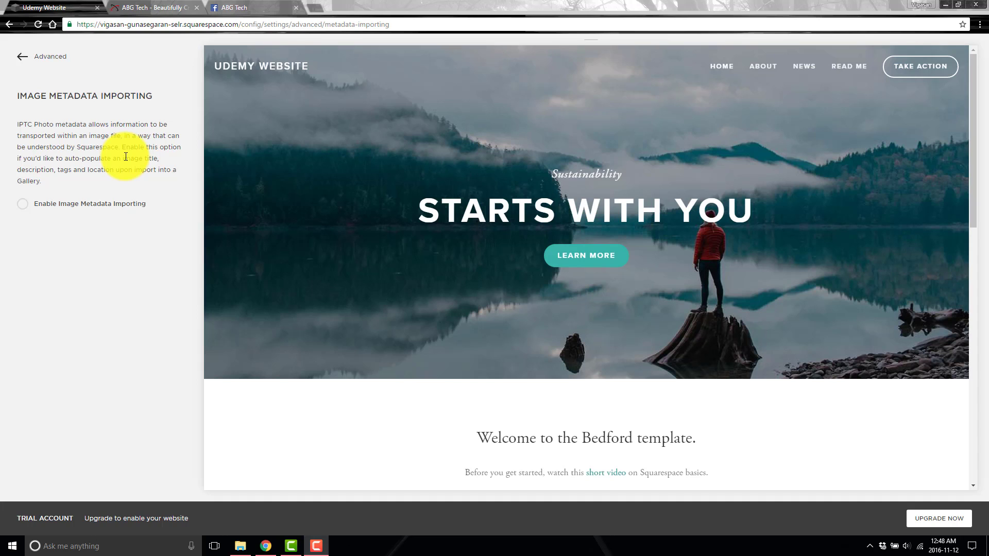
click(23, 203)
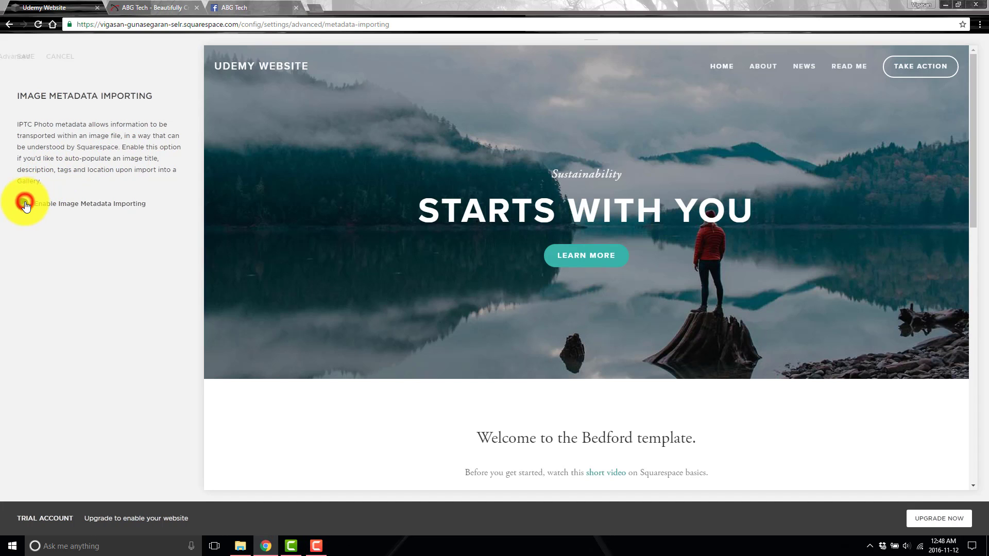
click(27, 58)
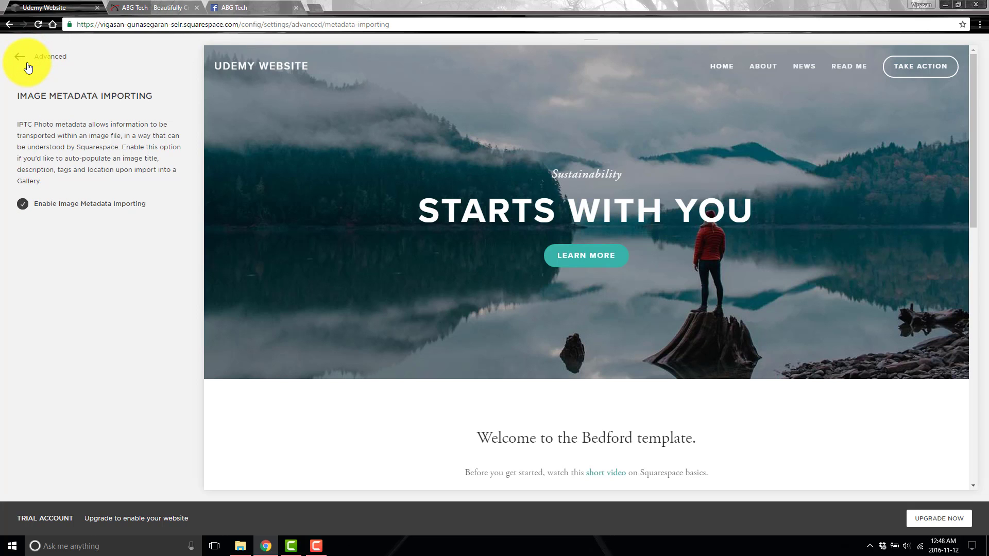
click(20, 58)
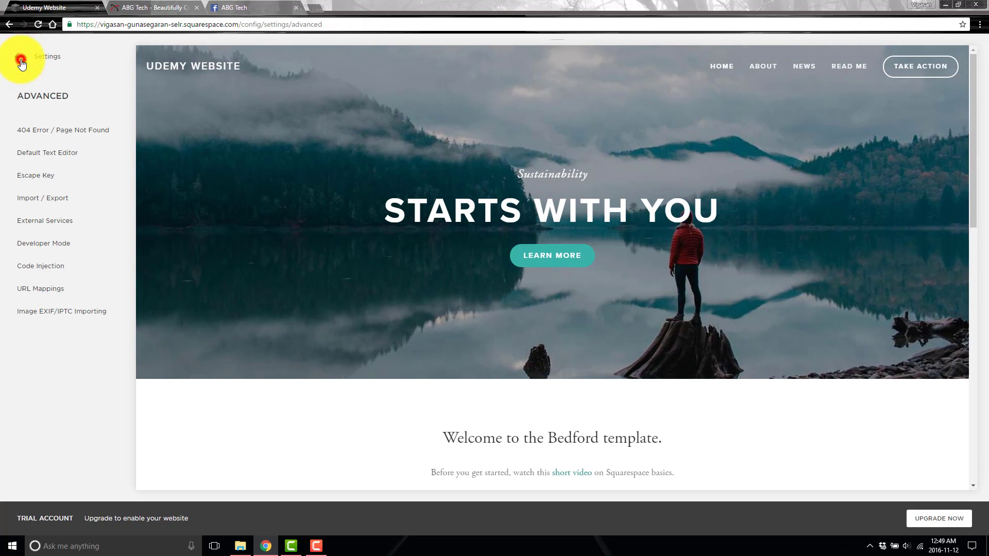
click(21, 61)
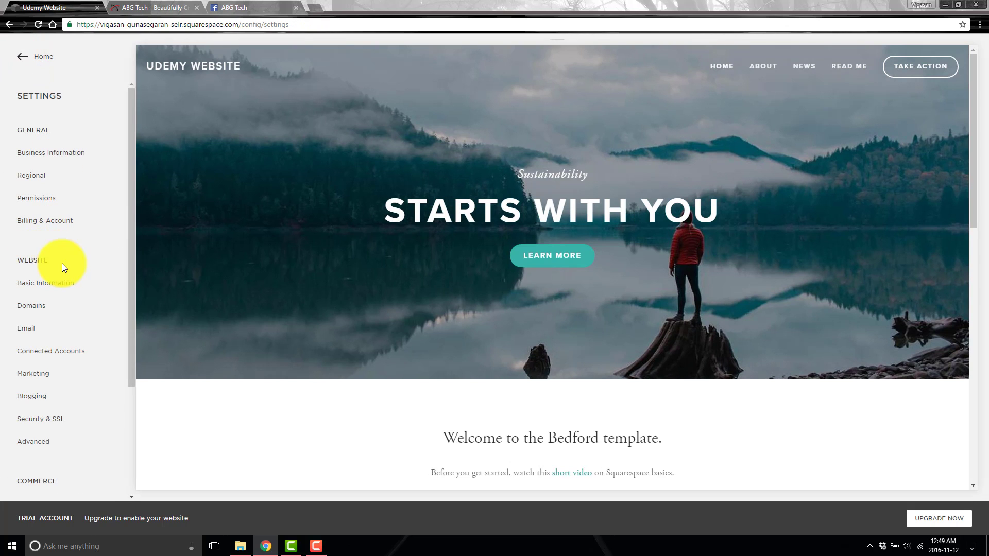
click(62, 264)
scroll(75, 294, down, 3)
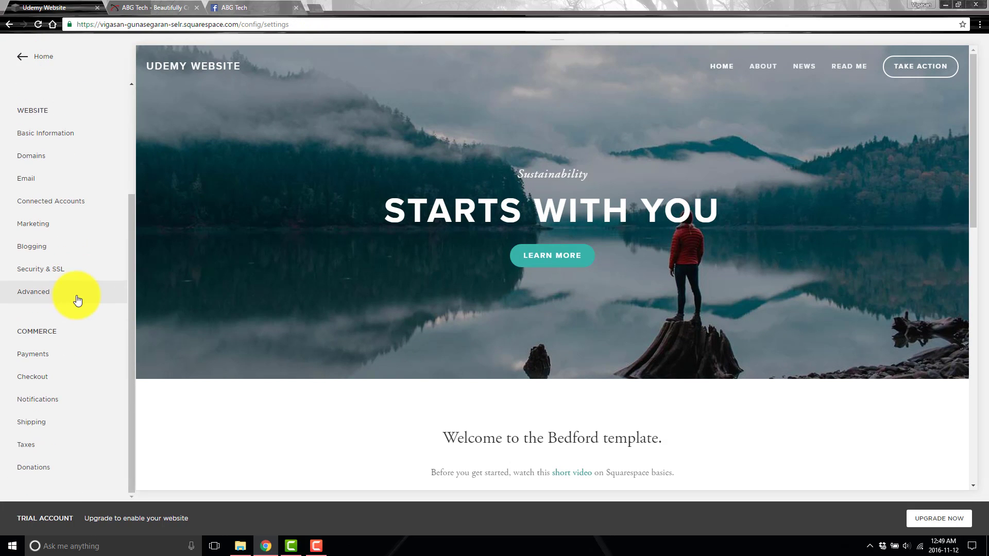